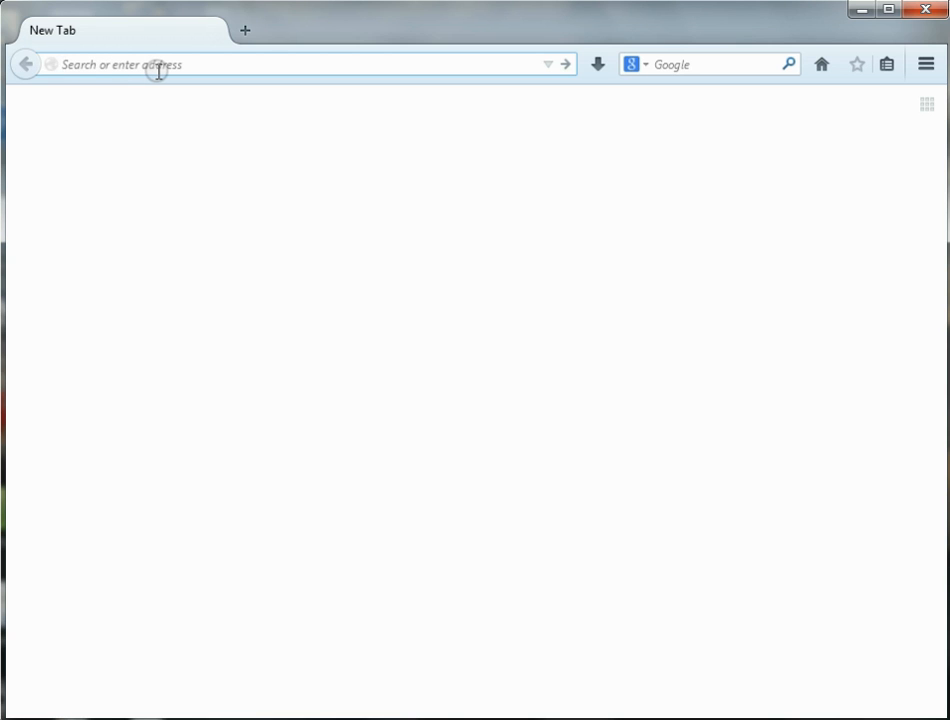
# Step: Open the web ordering system's login page at localhost/usistema
pyautogui.write('localhost/')
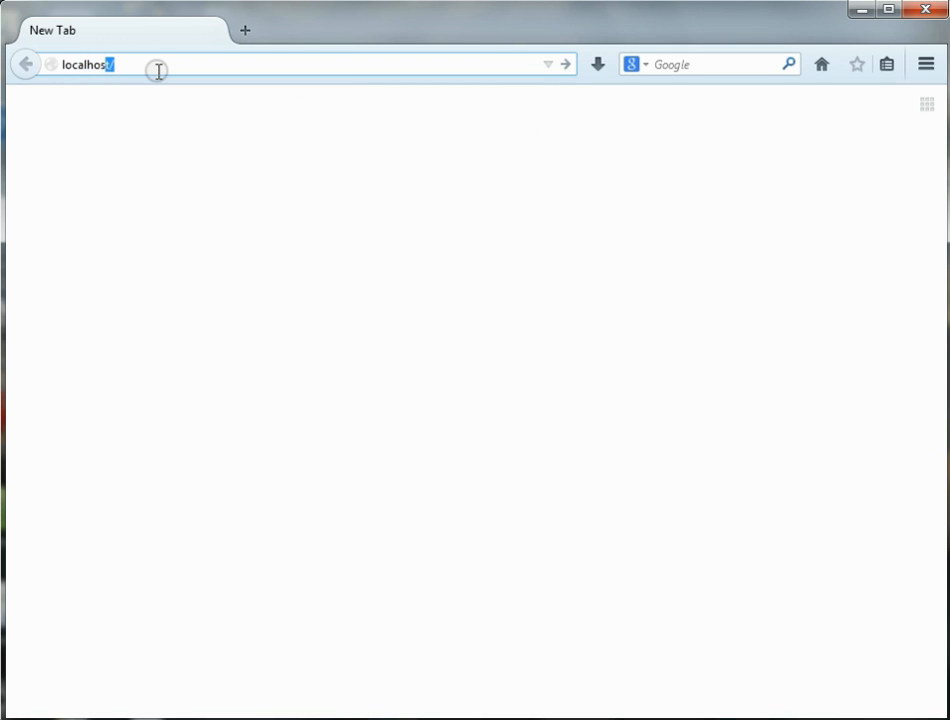
pyautogui.write('usistema')
pyautogui.press('Return')
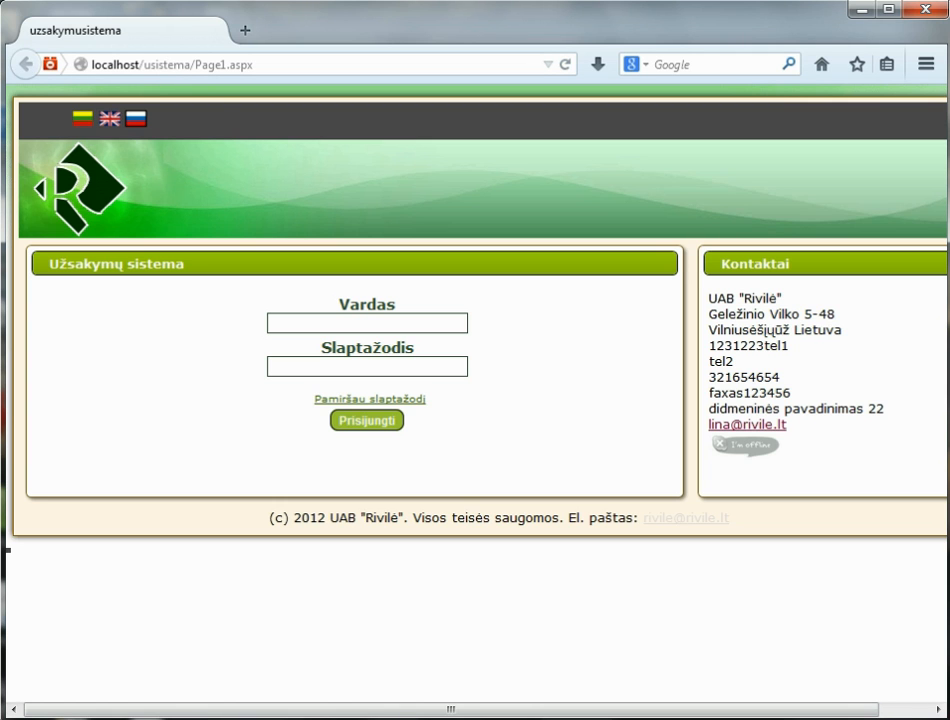
# Step: Switch to Rivilė Gama and create a new user with the code WEBVART in the user list (Vartotojų sąrašas)
pyautogui.click(488, 711)
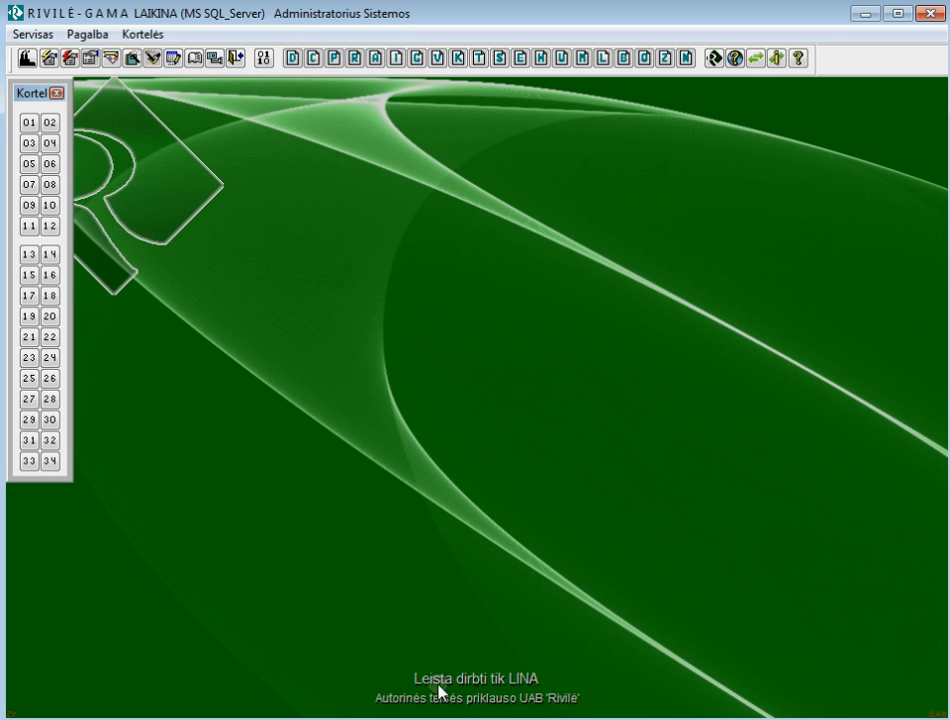
pyautogui.click(27, 36)
pyautogui.click(45, 93)
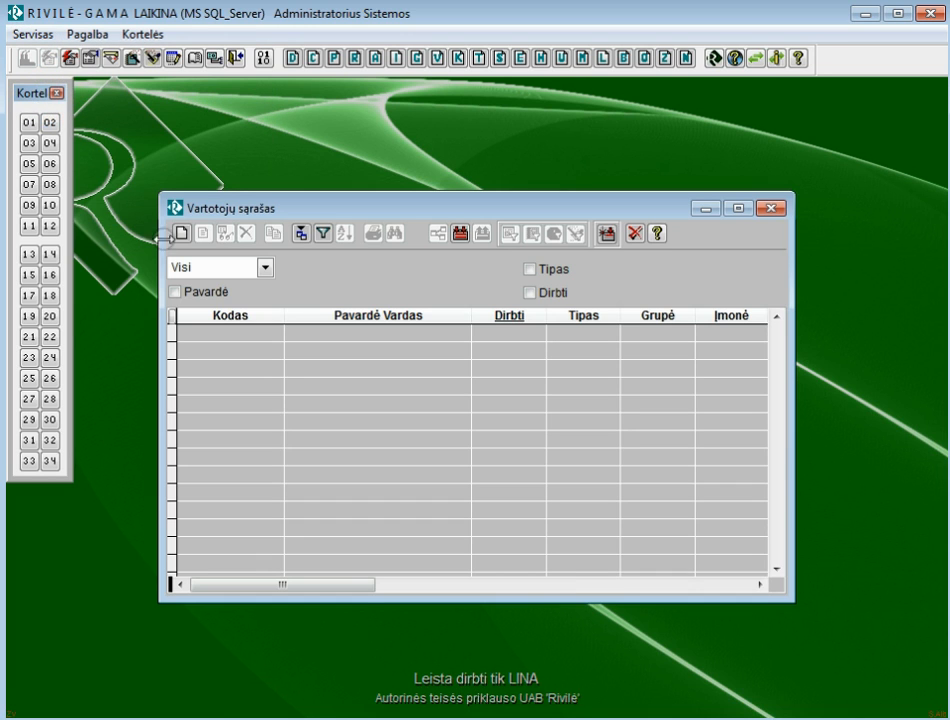
pyautogui.click(181, 236)
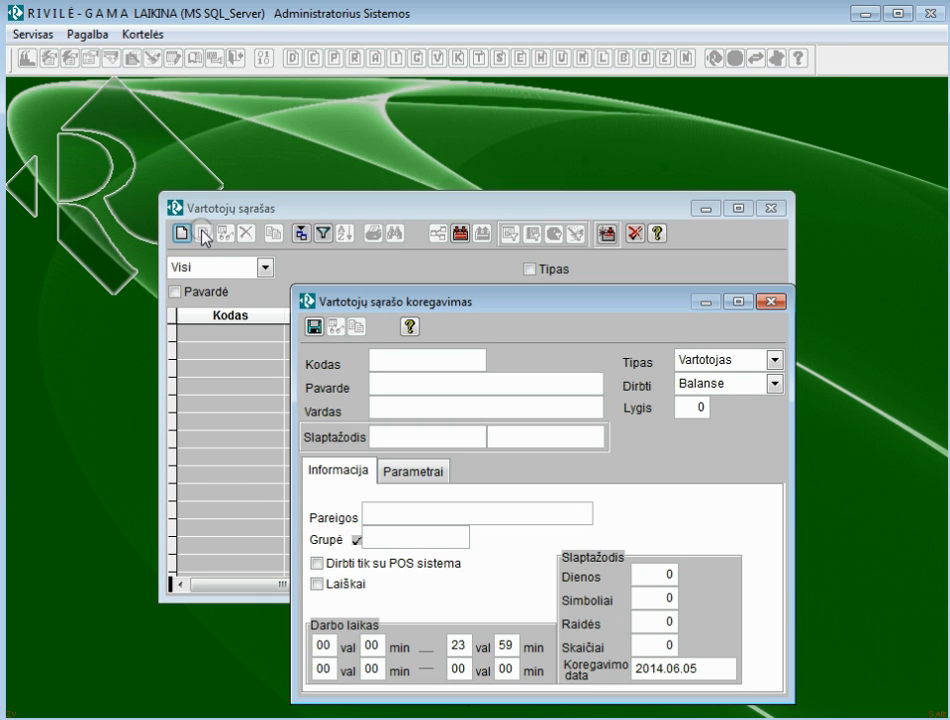
pyautogui.write('WEBVART')
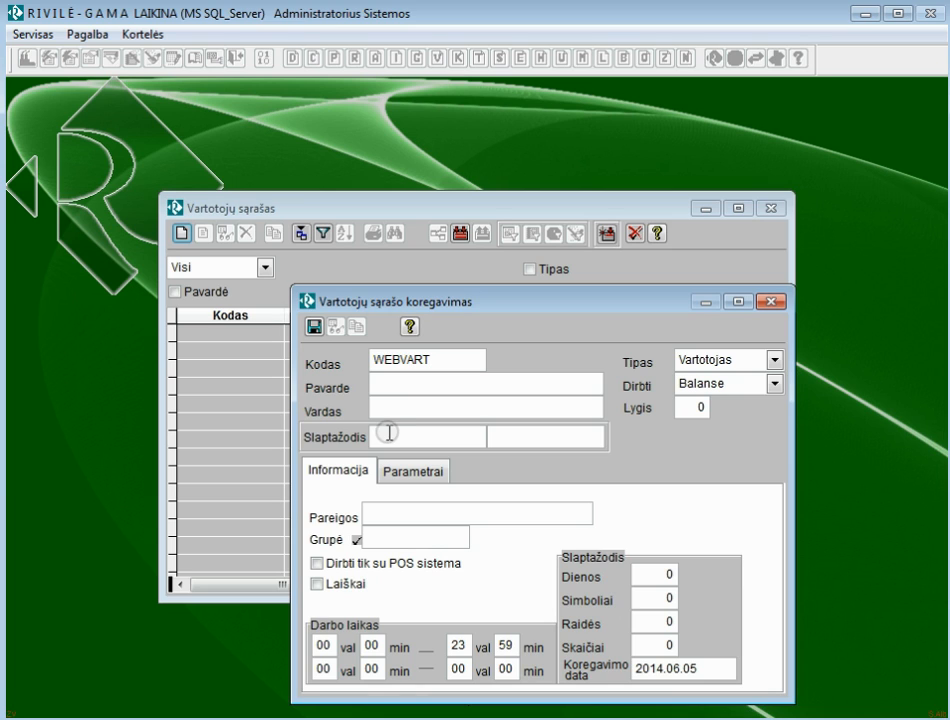
# Step: Enter and repeat the password for user WEBVART and set Dirbti to Internete
pyautogui.write('***')
pyautogui.click(499, 436)
pyautogui.write('***')
pyautogui.click(775, 386)
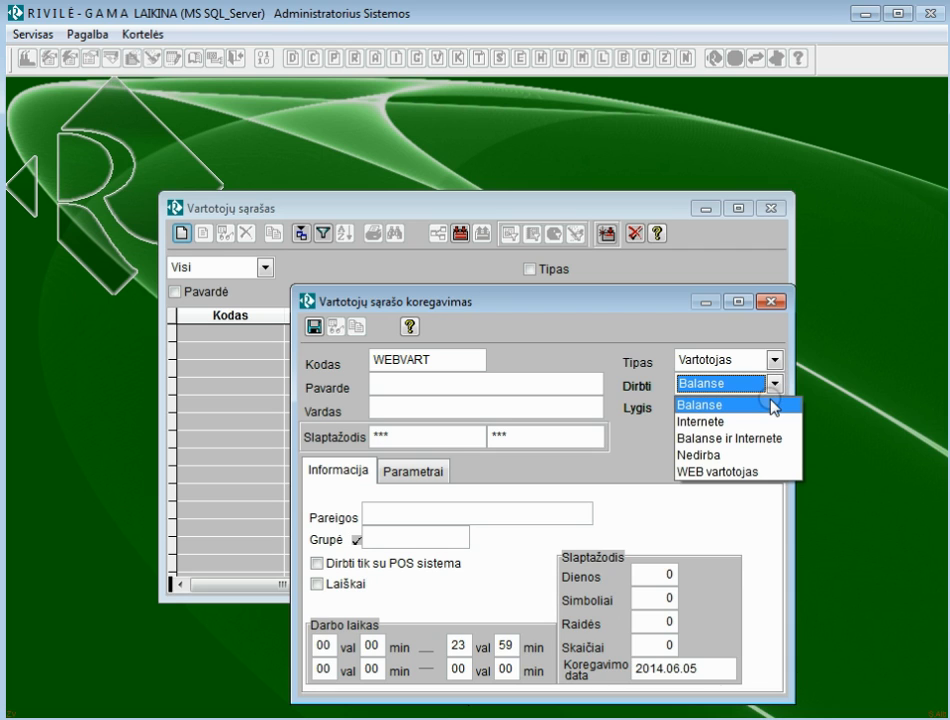
pyautogui.click(732, 425)
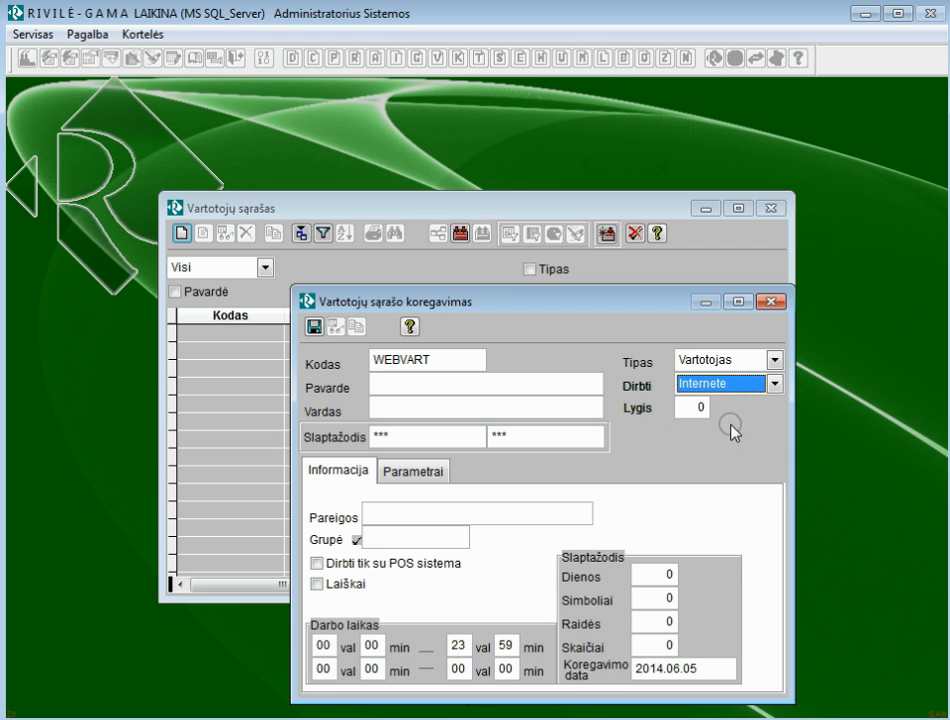
# Step: Add the parameter Įmonės ID with the value 00 to user WEBVART and save it
pyautogui.click(418, 478)
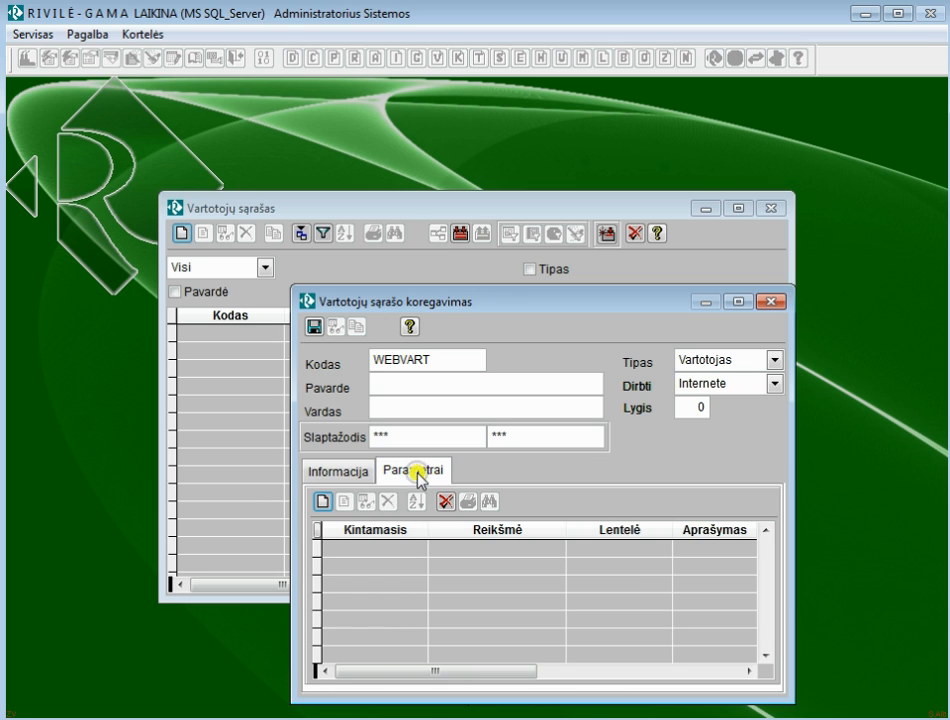
pyautogui.click(322, 502)
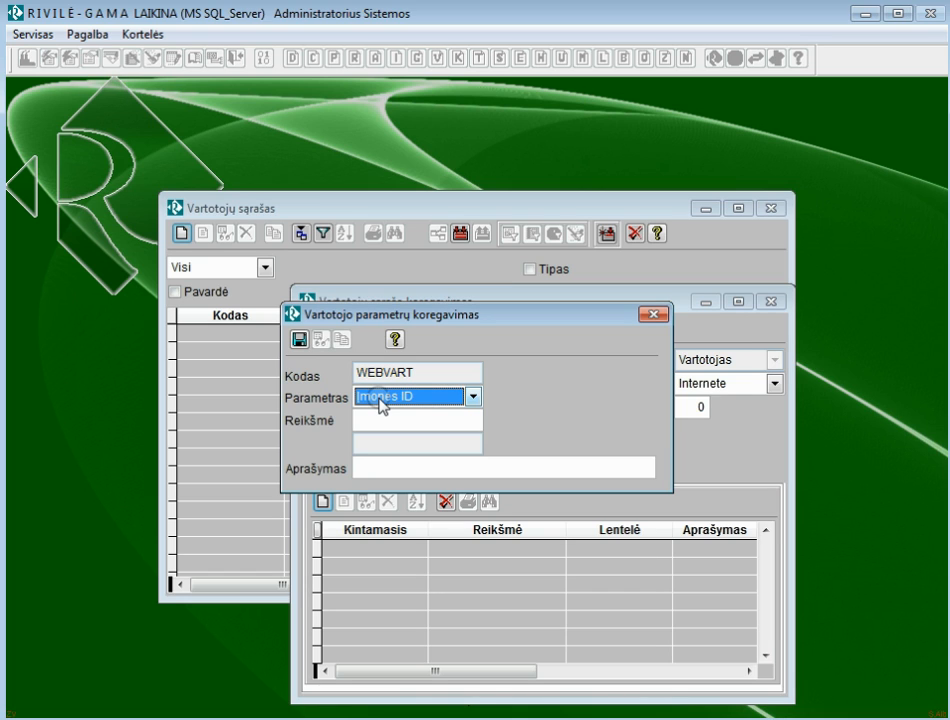
pyautogui.click(372, 421)
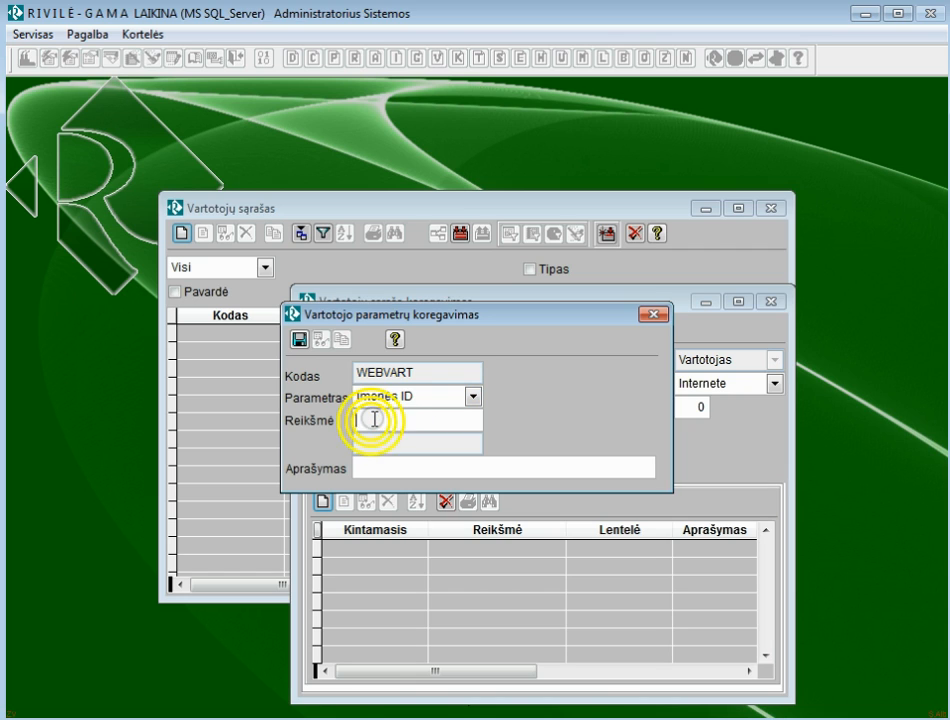
pyautogui.write('00')
pyautogui.press('Tab')
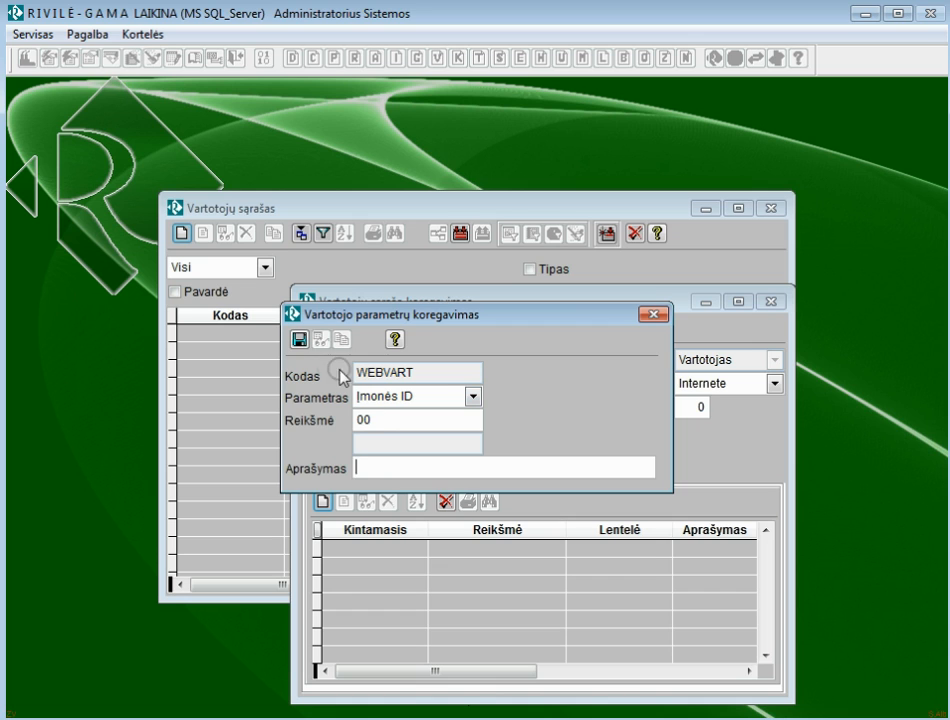
pyautogui.click(299, 339)
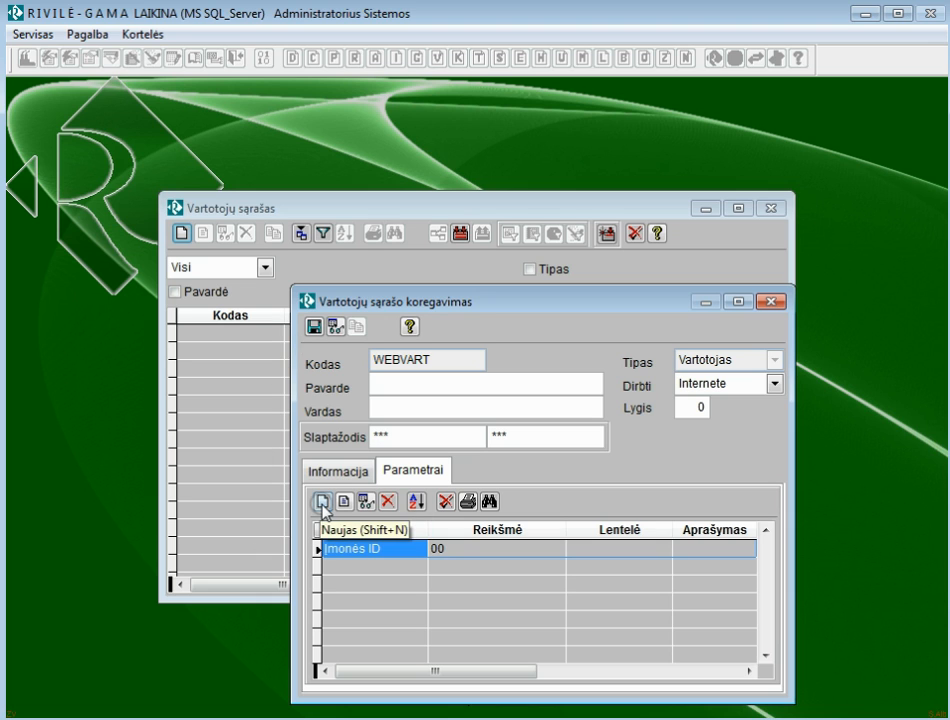
# Step: Create a second user parameter of type Padalinys and choose P1 from the list as its value
pyautogui.click(322, 503)
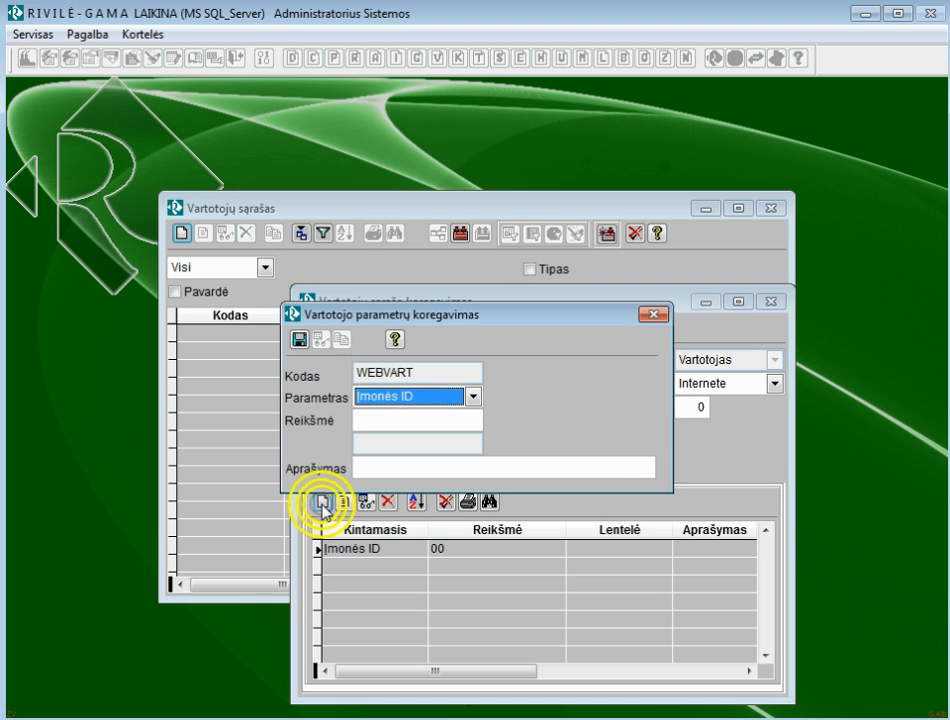
pyautogui.click(471, 396)
pyautogui.click(404, 434)
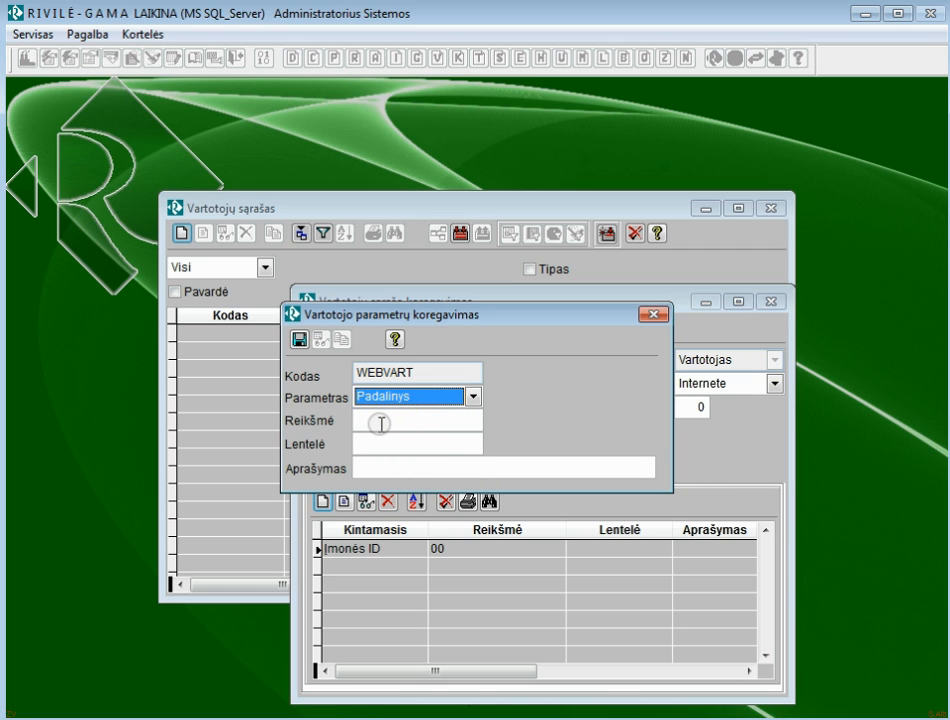
pyautogui.click(373, 421)
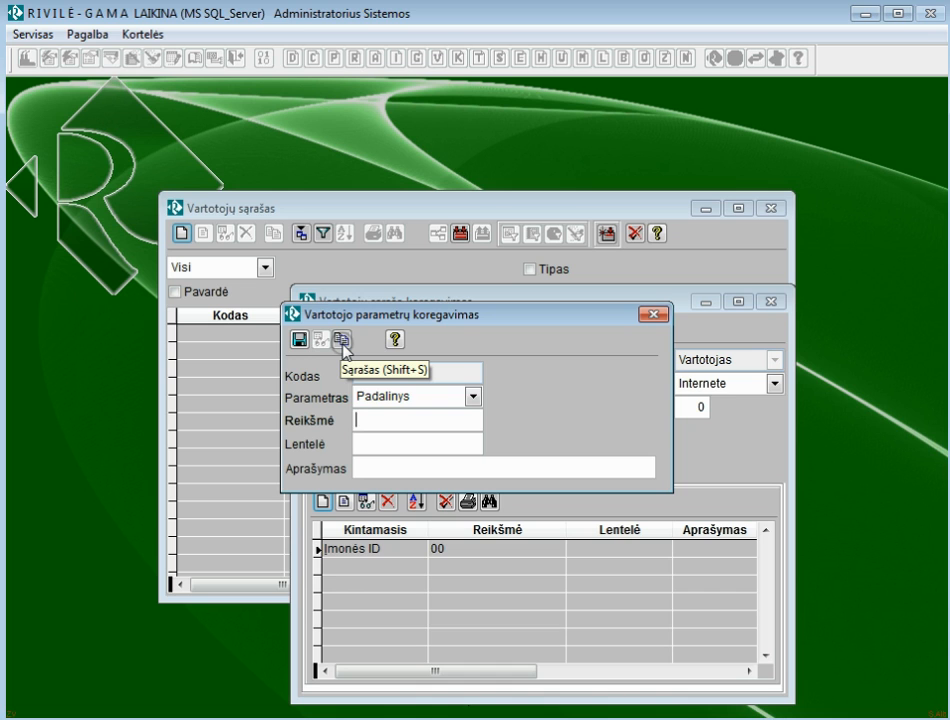
pyautogui.click(341, 340)
pyautogui.click(292, 333)
pyautogui.doubleClick(292, 333)
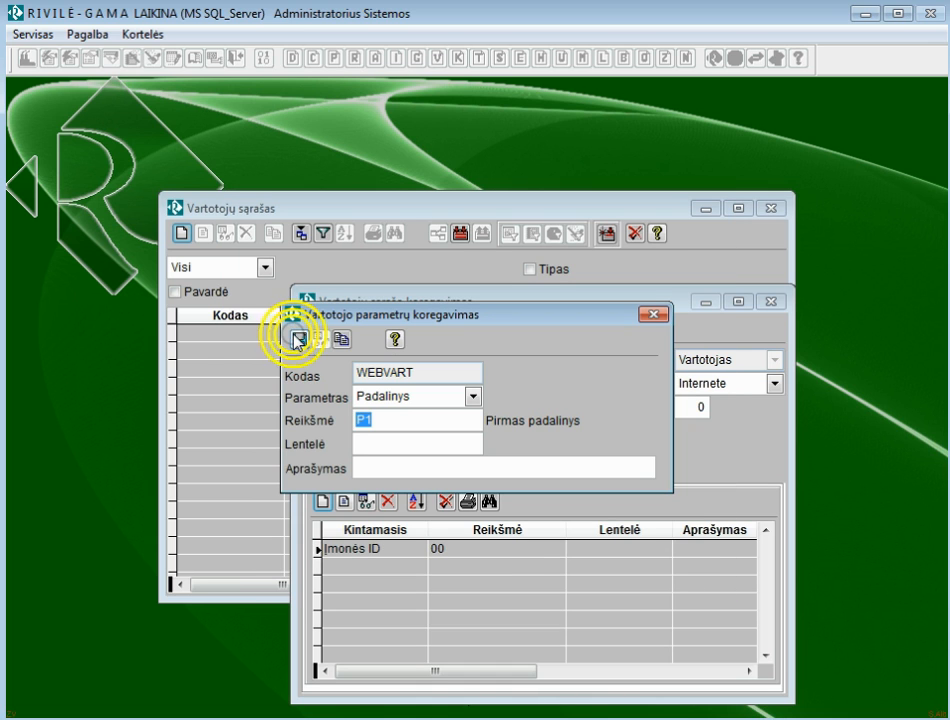
# Step: Create a filter table for the Padalinys parameter with the code FIL_PAD and the type Padalinių
pyautogui.click(362, 443)
pyautogui.click(343, 340)
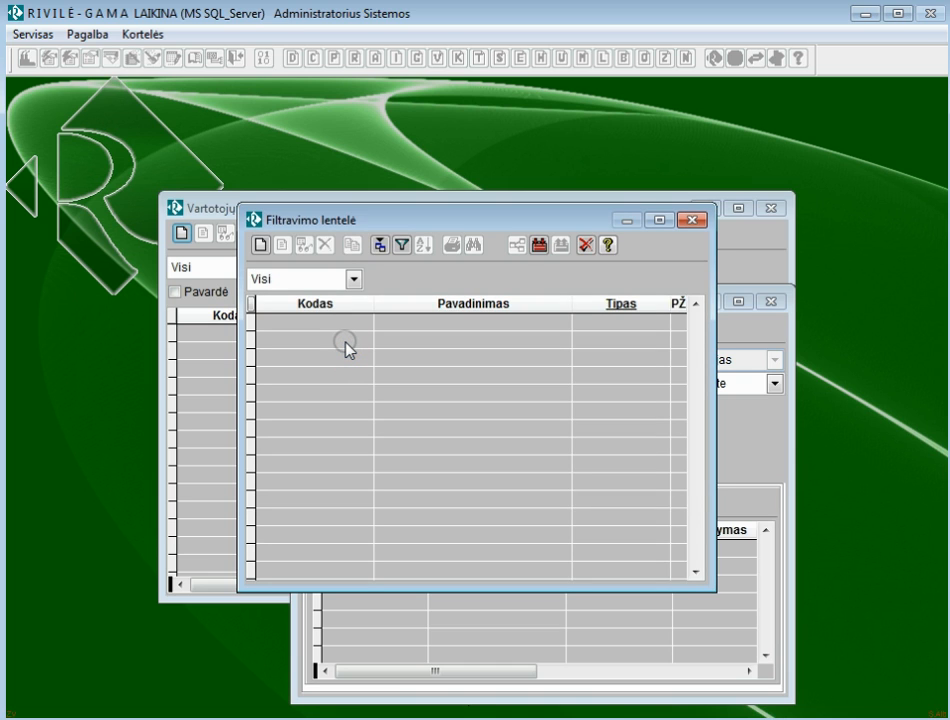
pyautogui.click(263, 249)
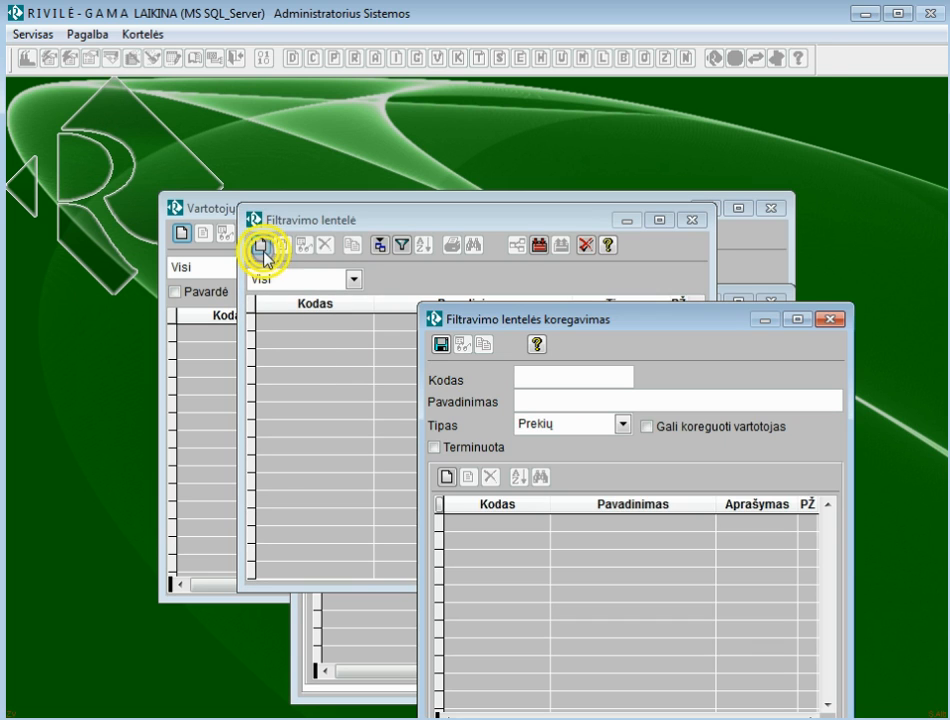
pyautogui.click(538, 383)
pyautogui.write('FIL_PAD')
pyautogui.click(623, 426)
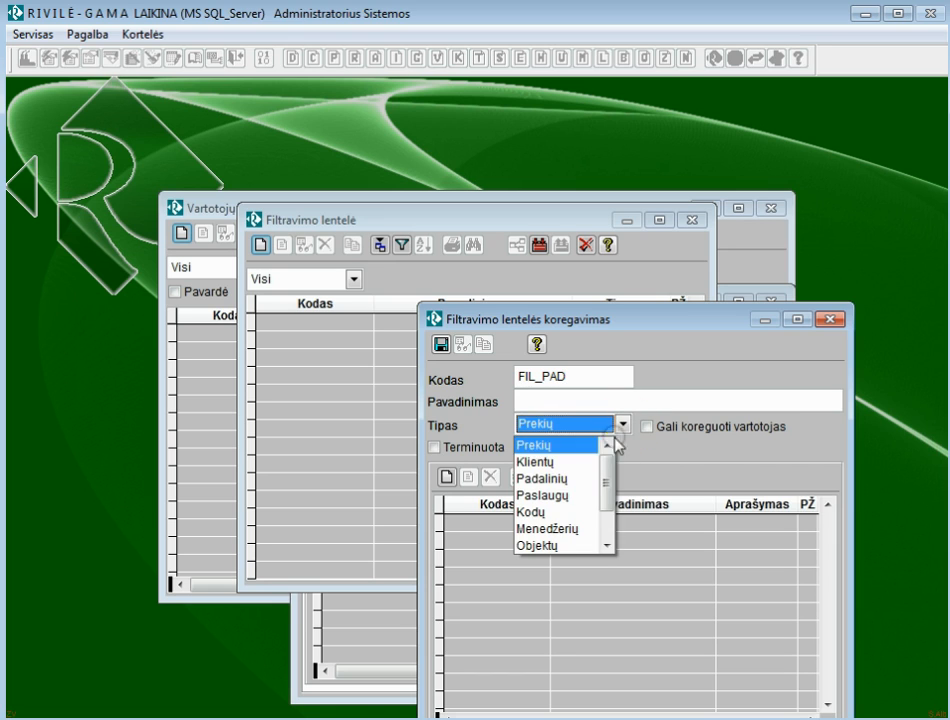
pyautogui.click(576, 479)
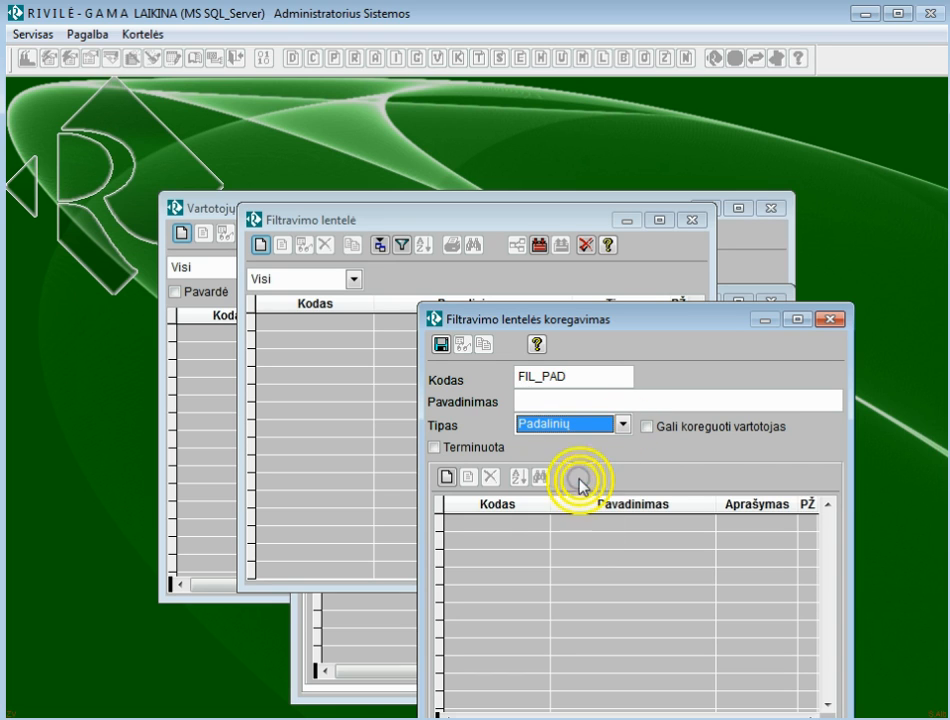
# Step: Add the department P1 as a record in the FIL_PAD filter table and save the record
pyautogui.click(446, 477)
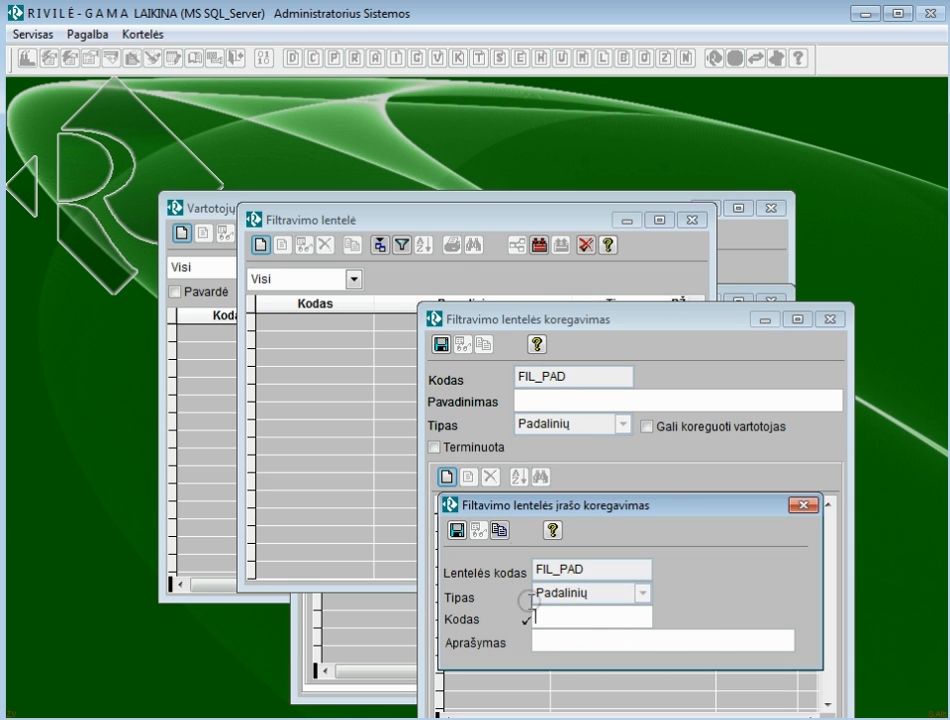
pyautogui.click(499, 530)
pyautogui.doubleClick(268, 339)
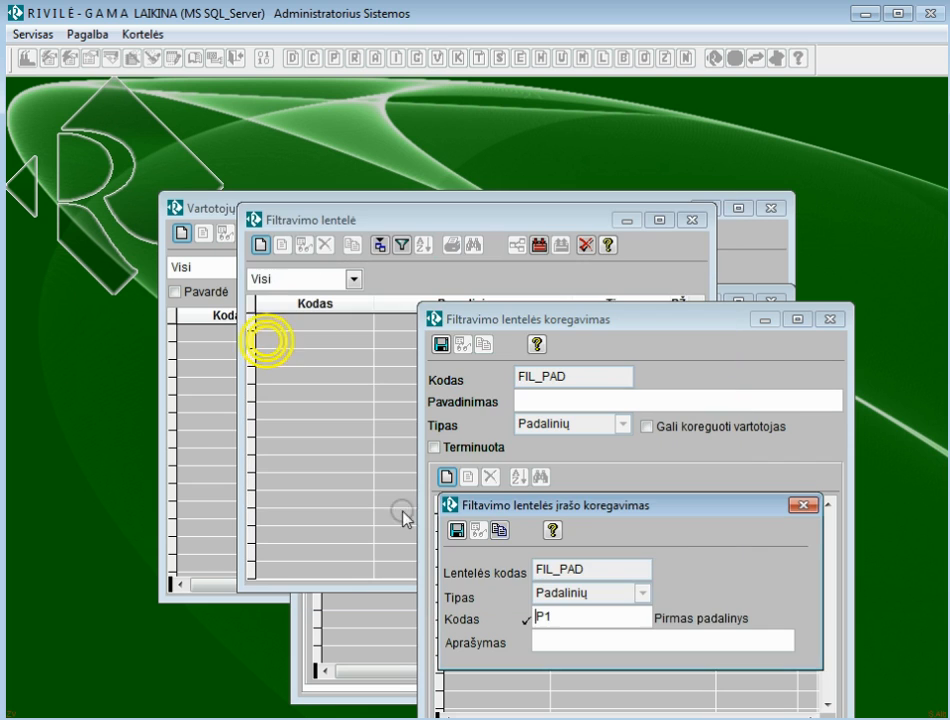
pyautogui.click(455, 533)
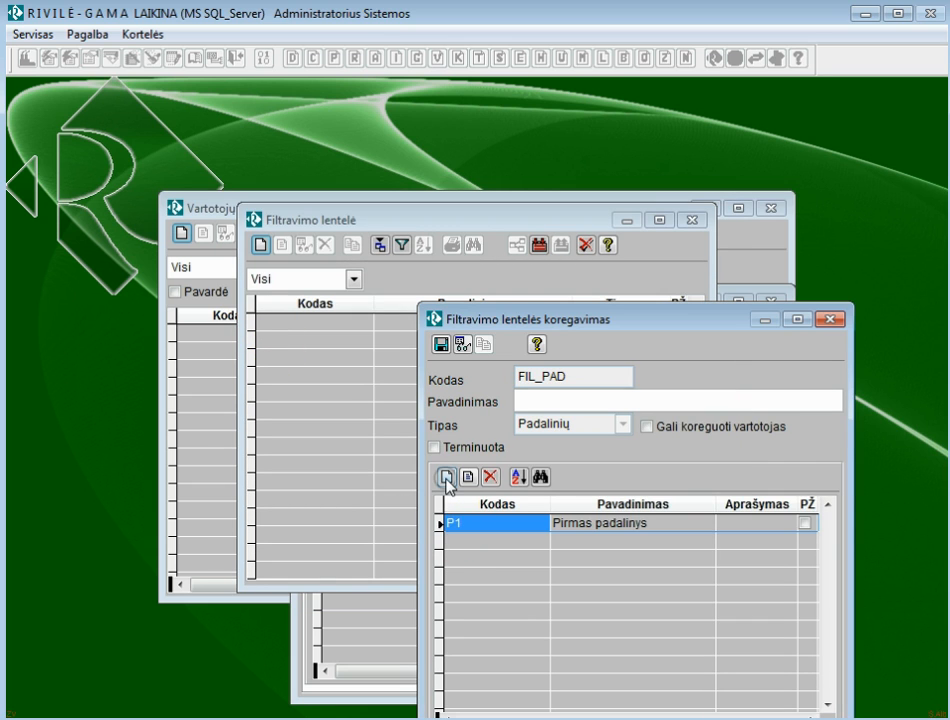
# Step: Add the department P2 as a record in the FIL_PAD filter table and save the record
pyautogui.click(446, 477)
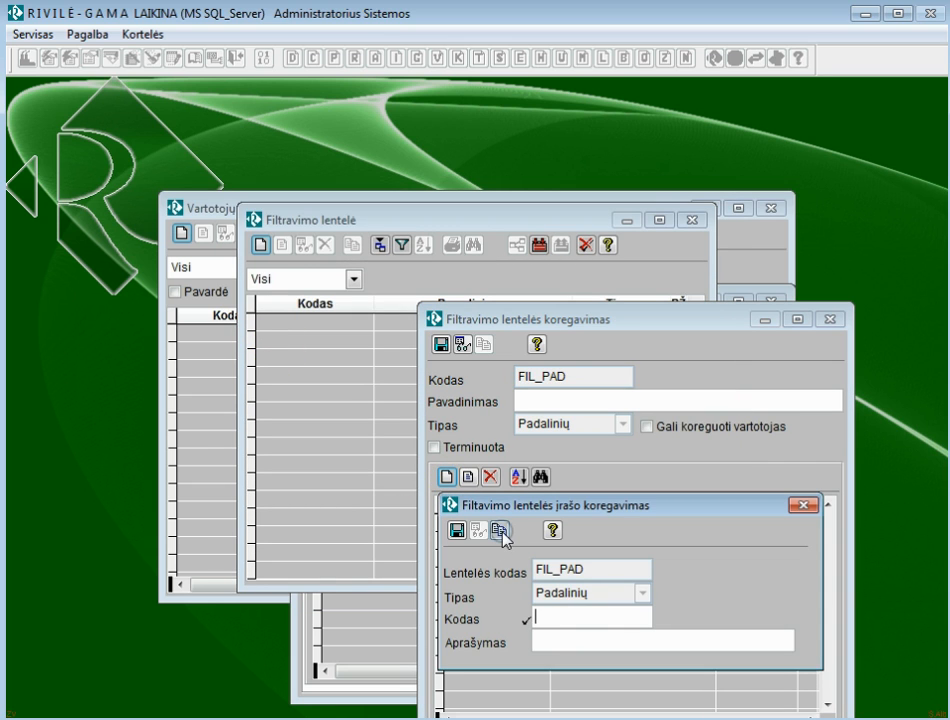
pyautogui.click(500, 530)
pyautogui.click(284, 354)
pyautogui.doubleClick(284, 354)
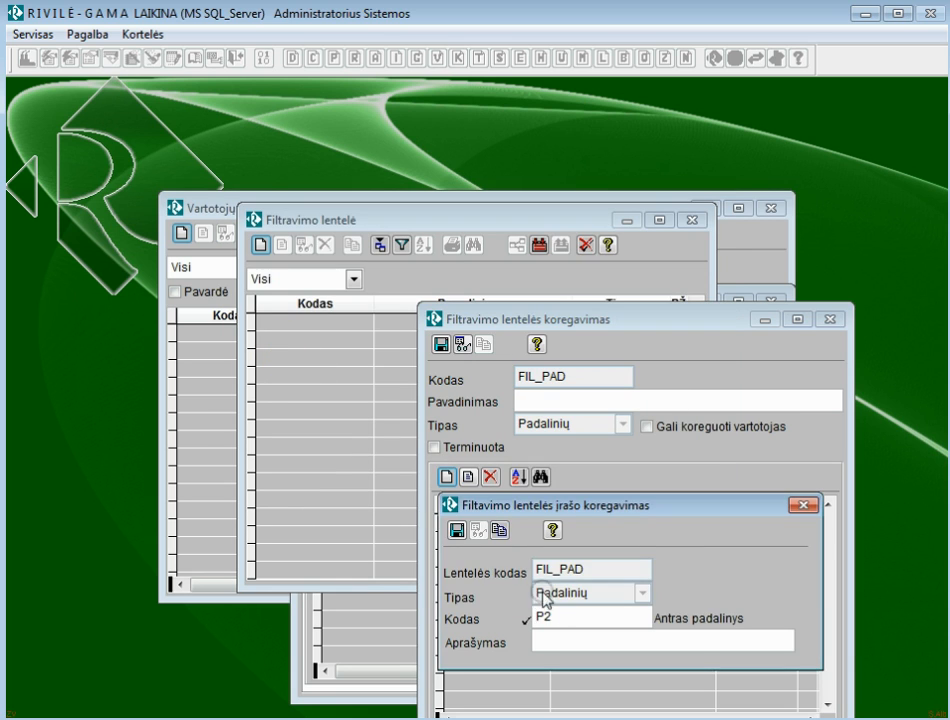
pyautogui.click(455, 533)
# Step: Add the department P3 as a record in the FIL_PAD filter table and save the record
pyautogui.click(446, 477)
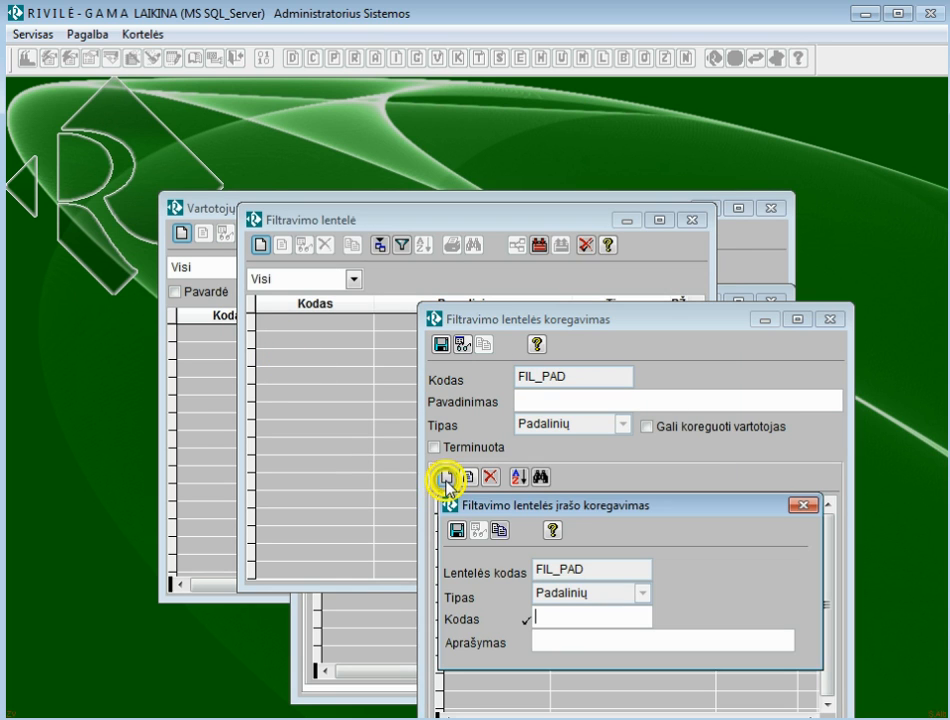
pyautogui.click(501, 531)
pyautogui.click(263, 367)
pyautogui.doubleClick(263, 367)
pyautogui.click(456, 532)
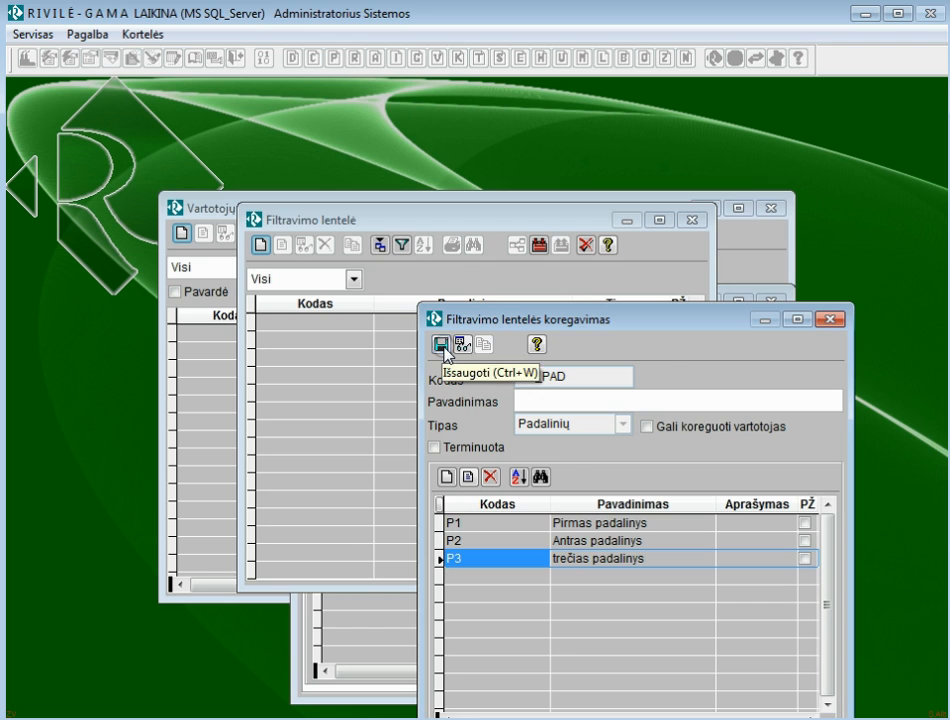
# Step: Save the FIL_PAD filter table, assign it as the Padalinys parameter's Lentelė and save the parameter
pyautogui.click(441, 344)
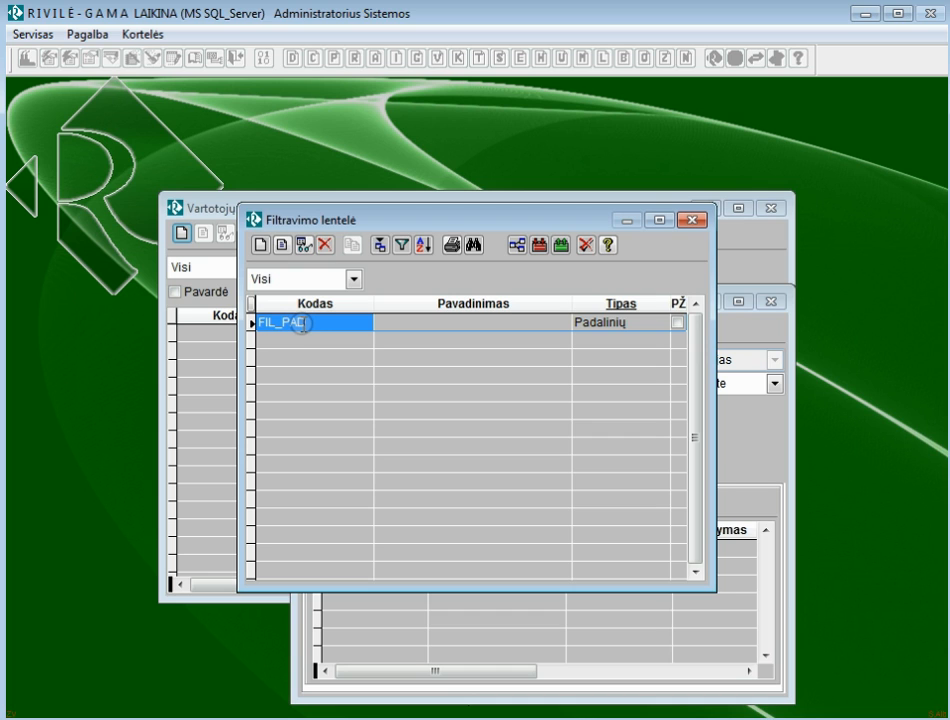
pyautogui.doubleClick(302, 323)
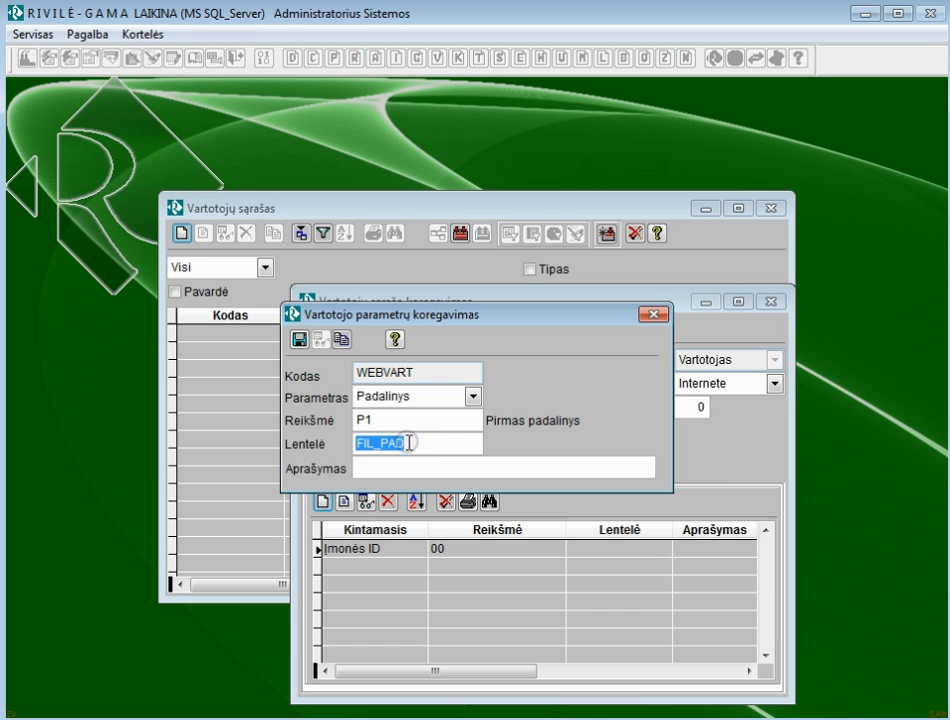
pyautogui.click(300, 340)
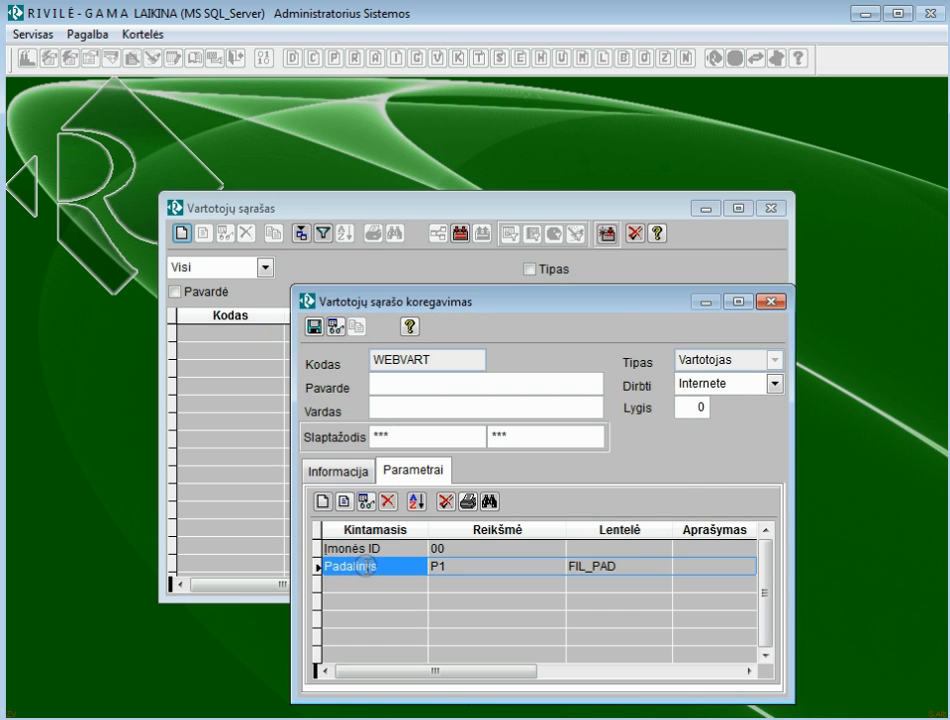
# Step: Add a Klientas parameter to the user WEBVART with the client UAB "P&H" as its value, leave Lentelė empty and save the parameter
pyautogui.click(321, 503)
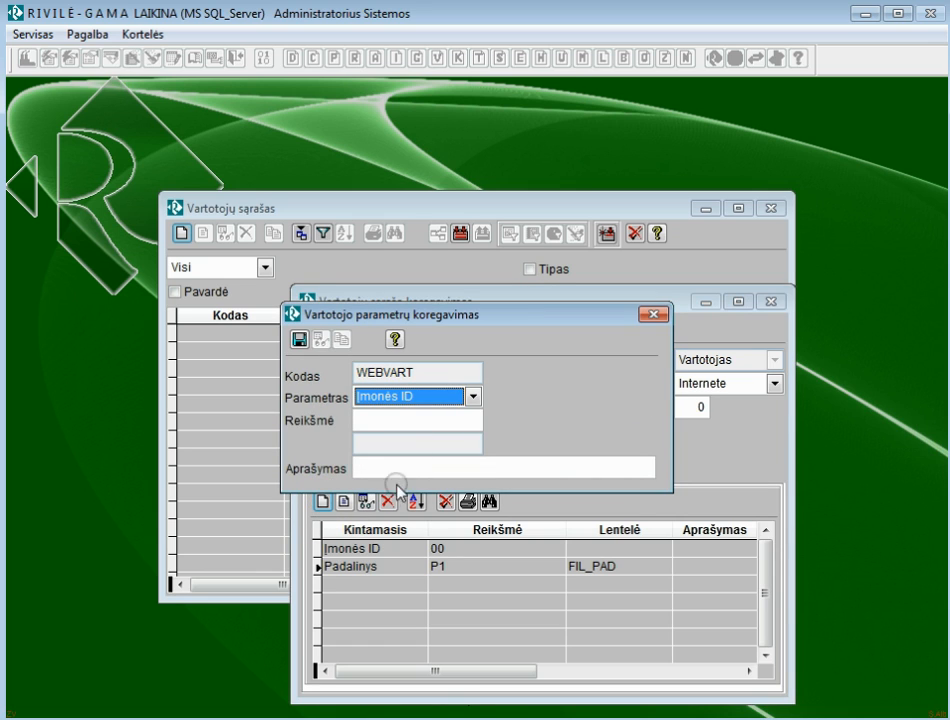
pyautogui.click(473, 396)
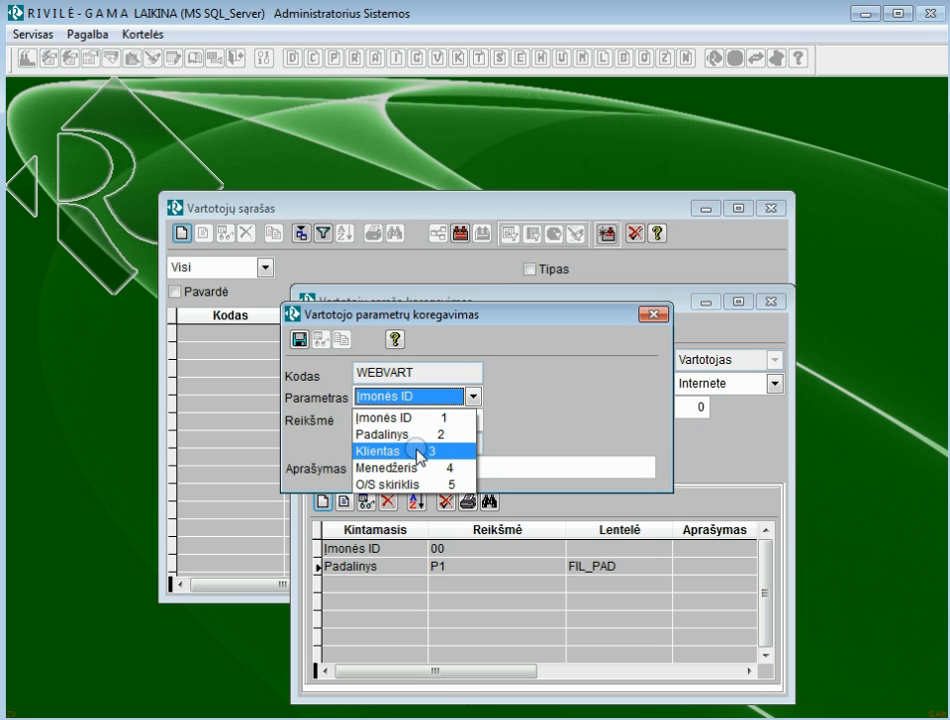
pyautogui.click(418, 452)
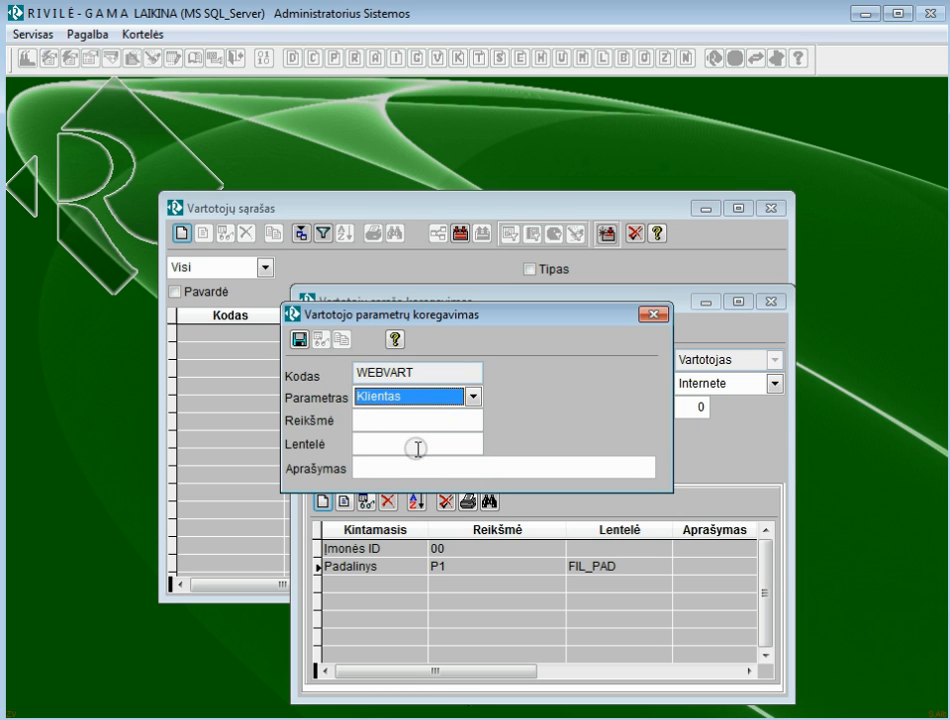
pyautogui.click(368, 422)
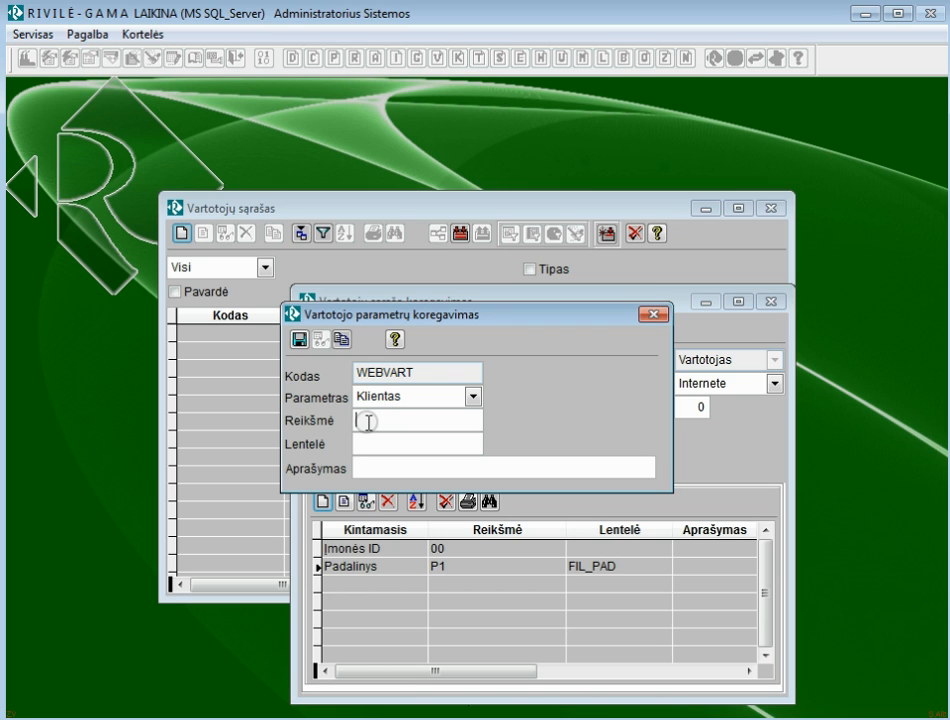
pyautogui.click(341, 340)
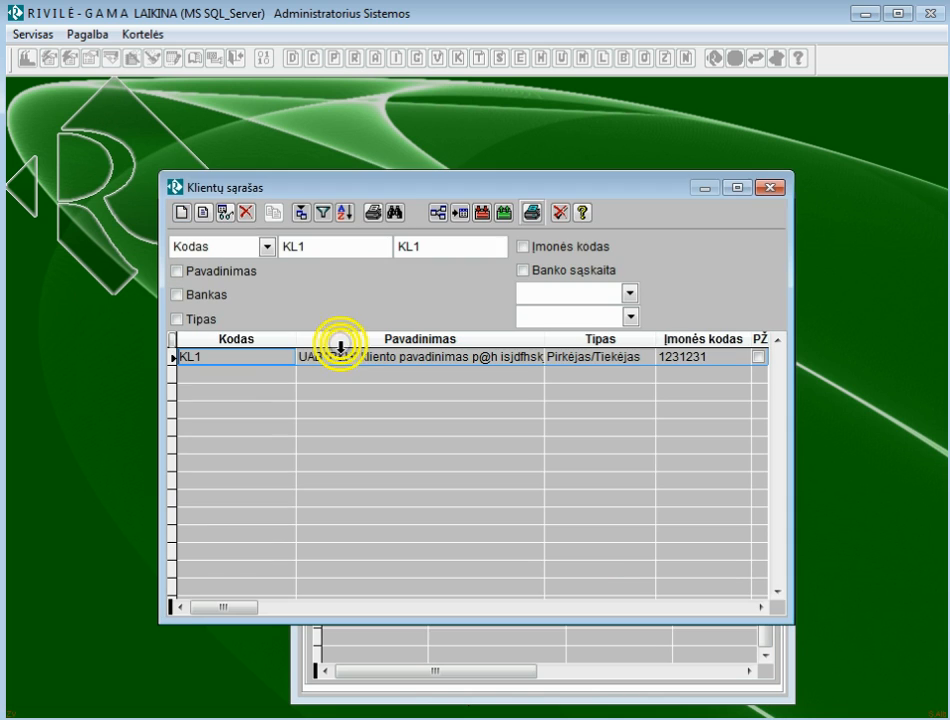
pyautogui.doubleClick(233, 355)
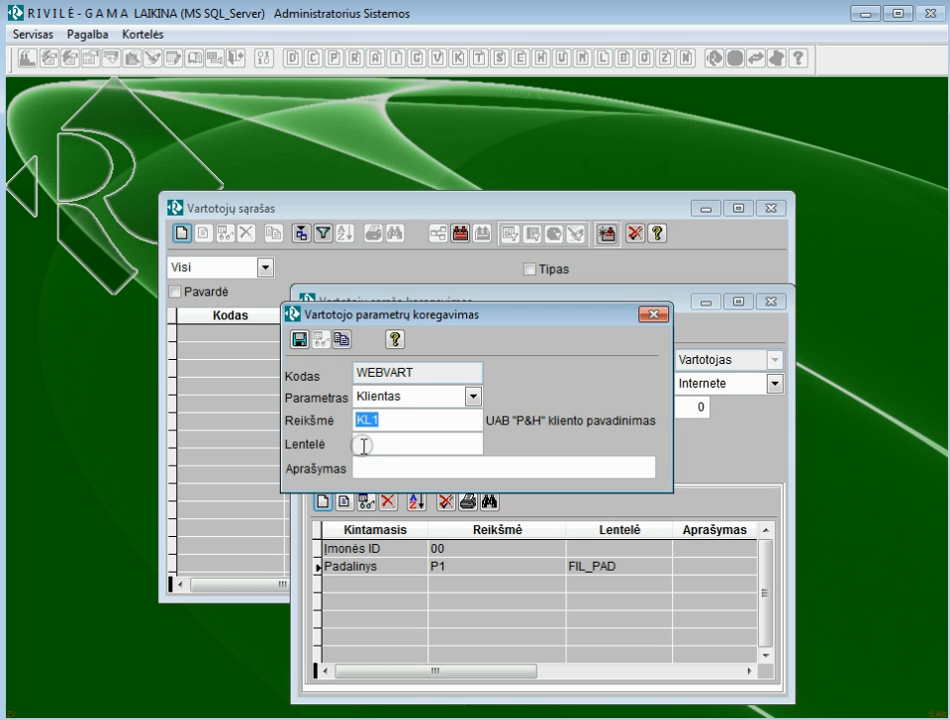
pyautogui.click(363, 446)
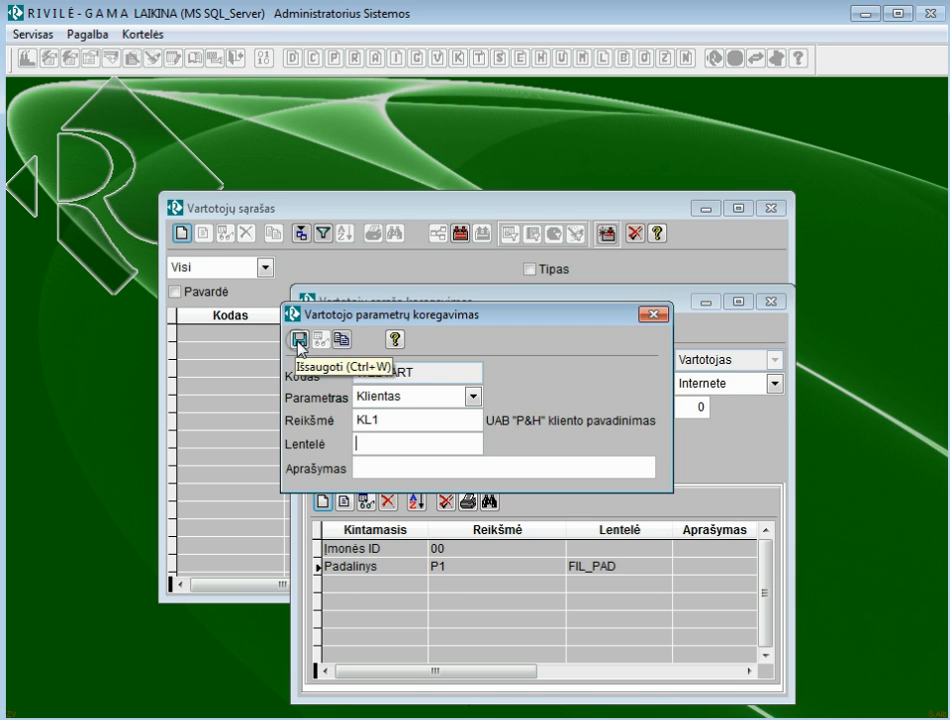
pyautogui.click(299, 341)
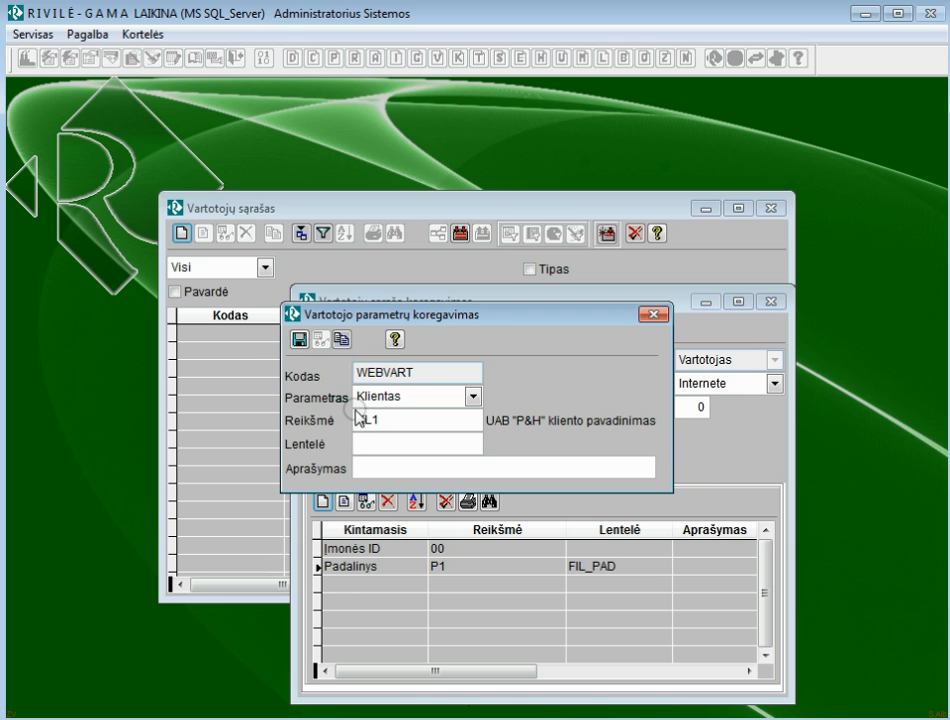
pyautogui.click(299, 341)
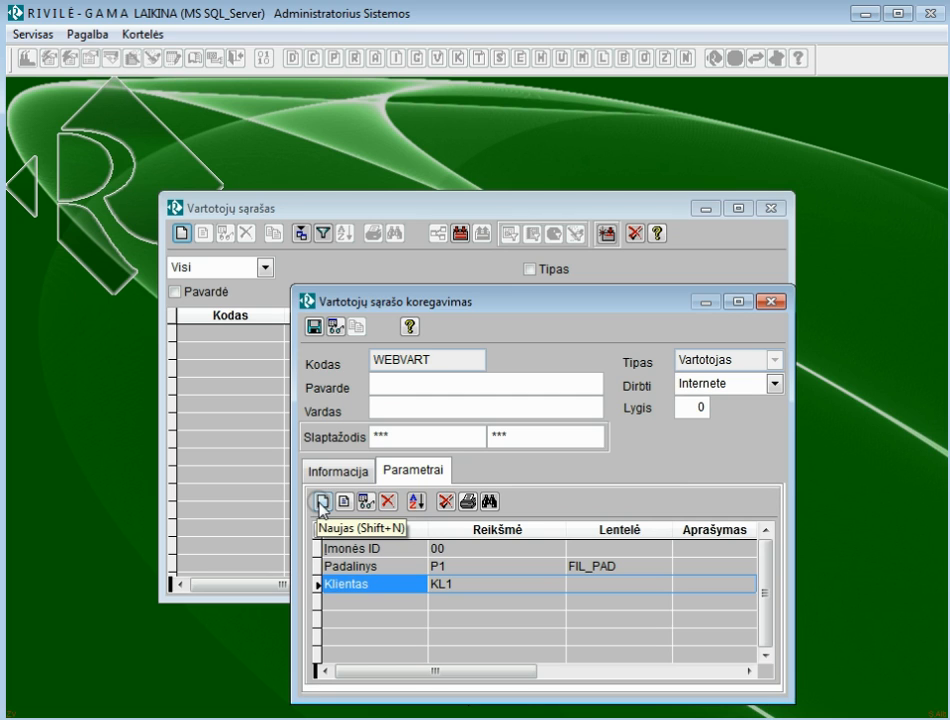
# Step: Add a Menedžeris parameter with the manager code DDDD as its value, save the parameter and save the user record
pyautogui.click(322, 502)
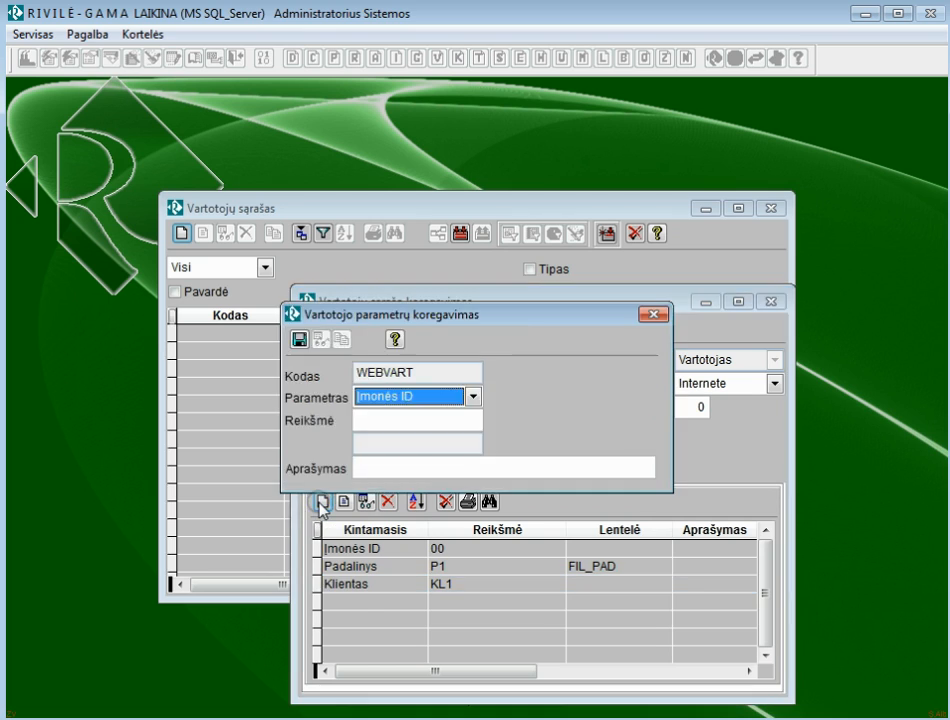
pyautogui.click(470, 396)
pyautogui.click(435, 465)
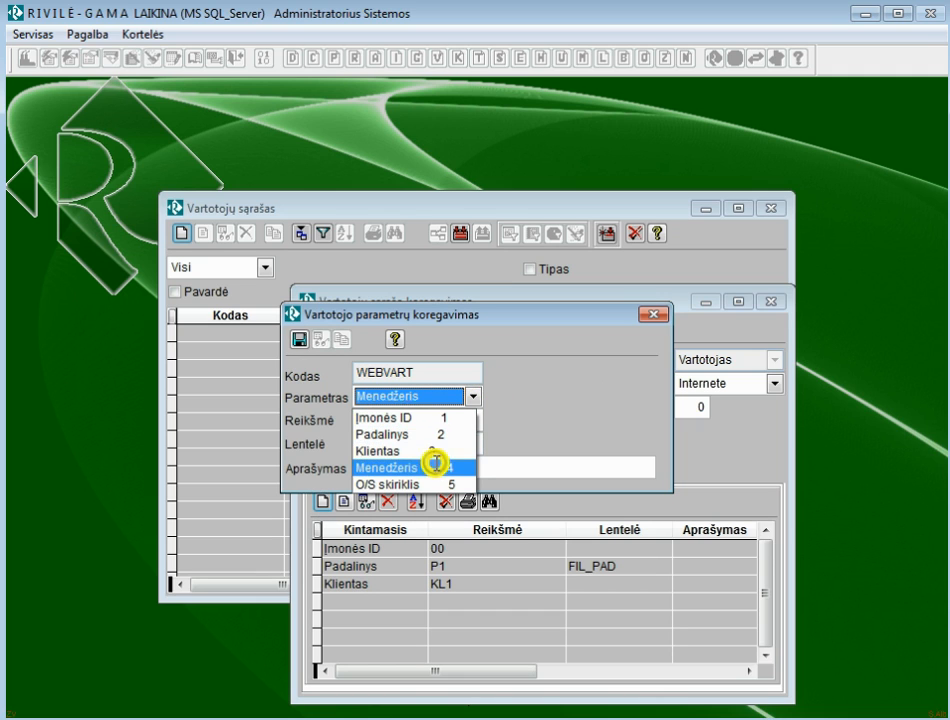
pyautogui.click(378, 419)
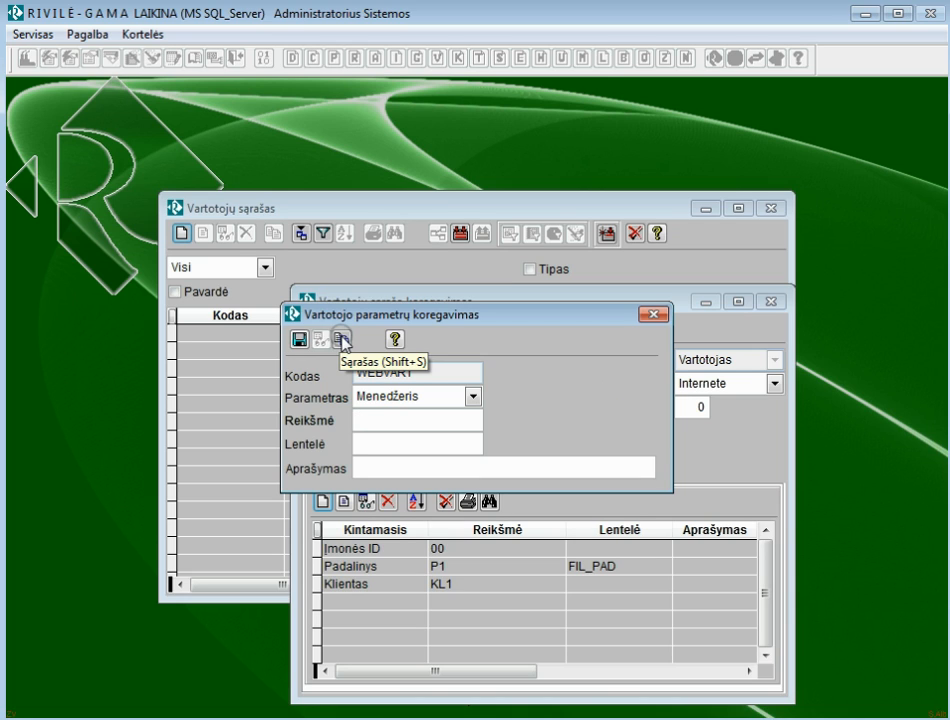
pyautogui.click(342, 341)
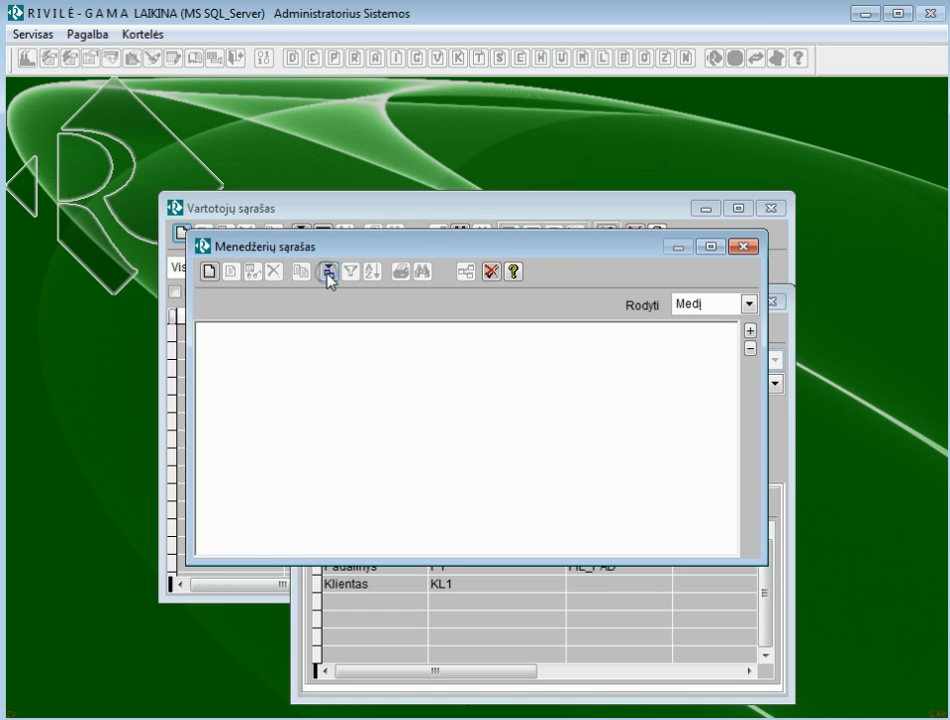
pyautogui.click(327, 272)
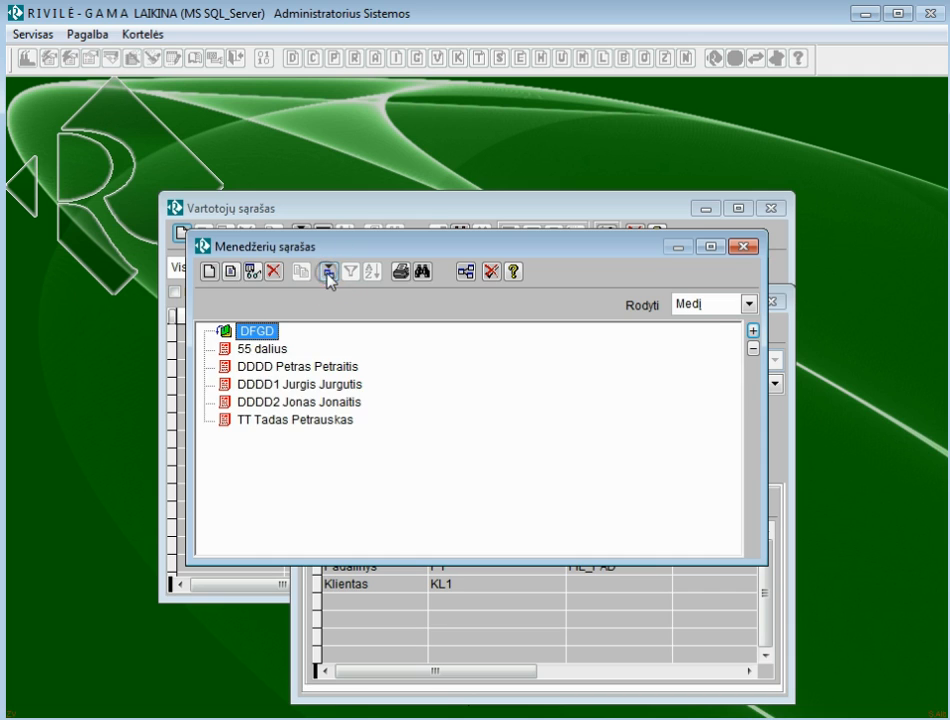
pyautogui.click(265, 369)
pyautogui.doubleClick(265, 369)
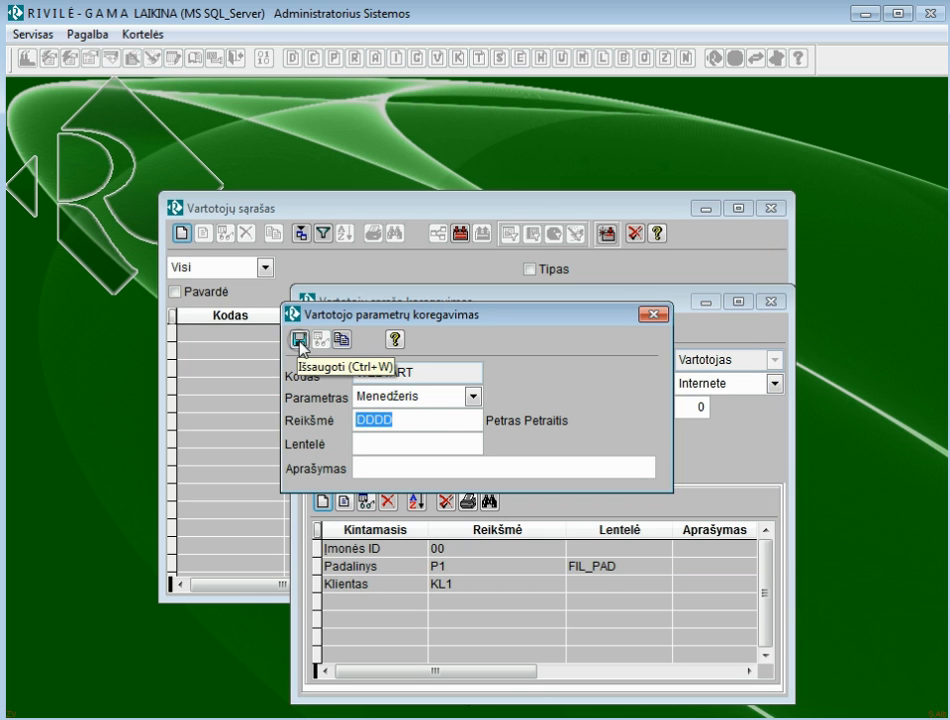
pyautogui.click(300, 341)
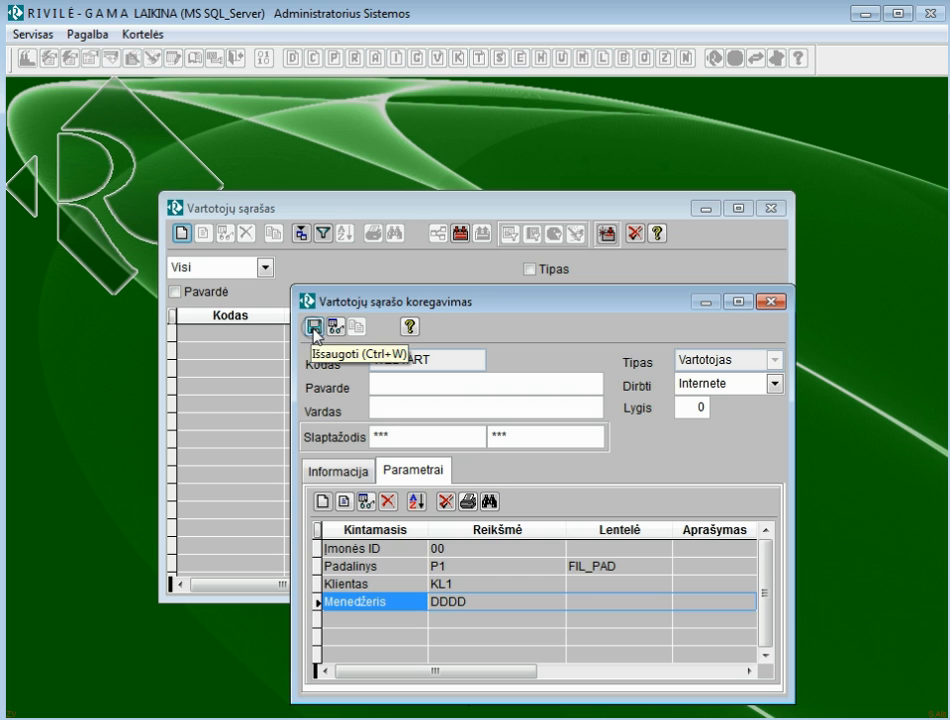
pyautogui.click(314, 330)
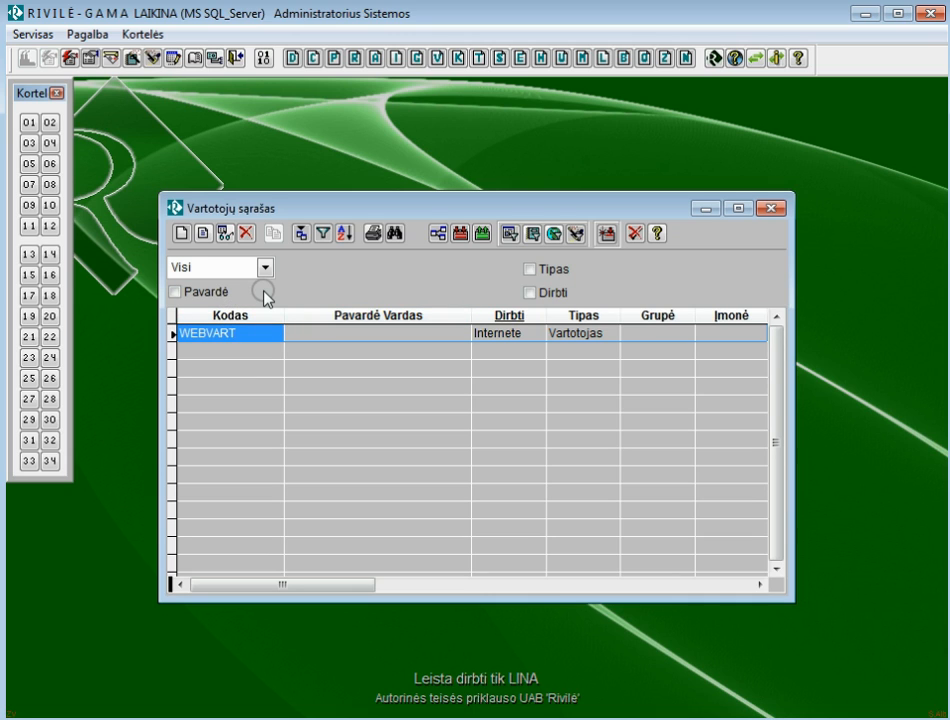
# Step: Enable the Internetas attribute on the card of product 18, view its department prices and save the card
pyautogui.click(143, 35)
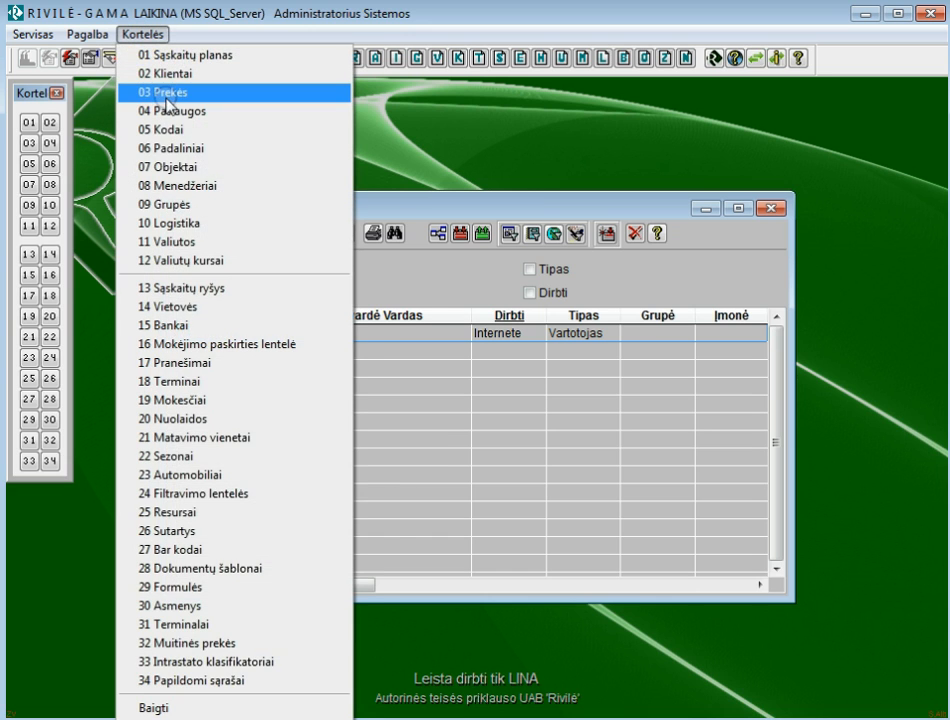
pyautogui.click(166, 92)
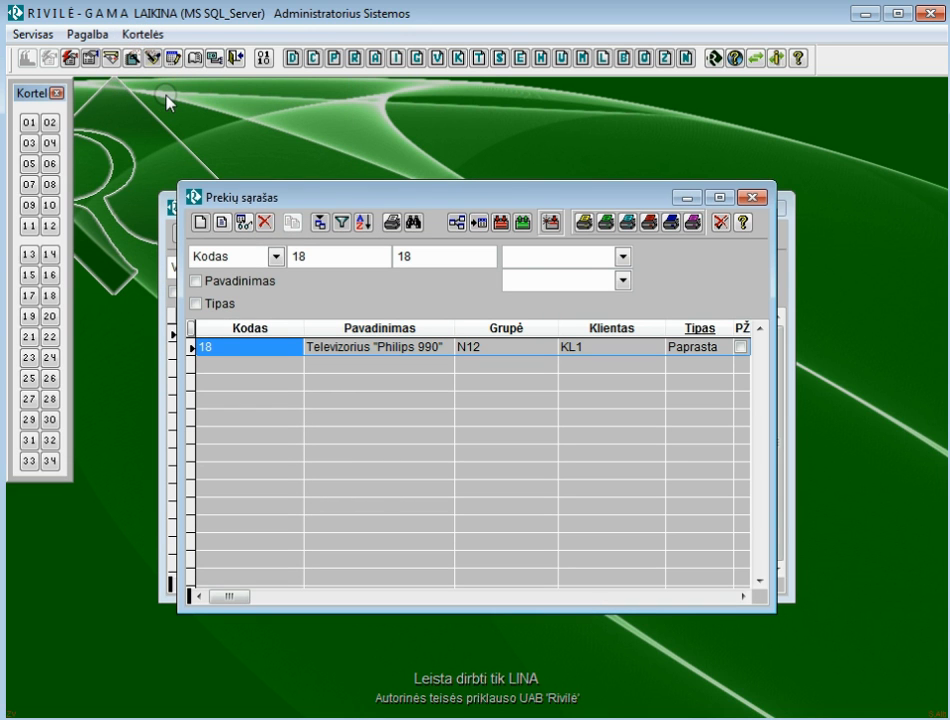
pyautogui.click(222, 222)
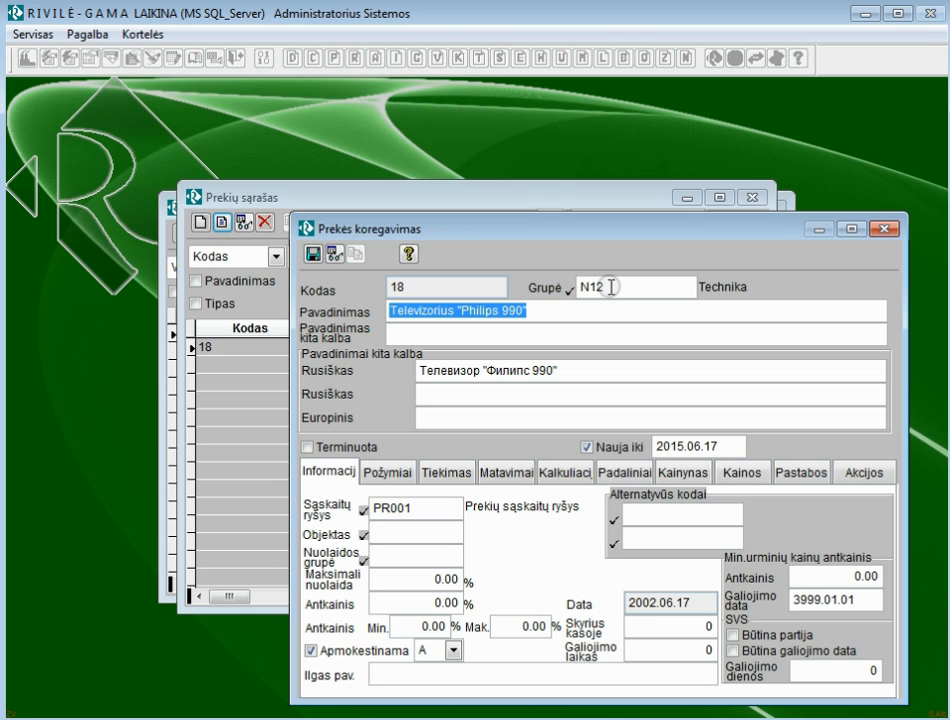
pyautogui.click(390, 473)
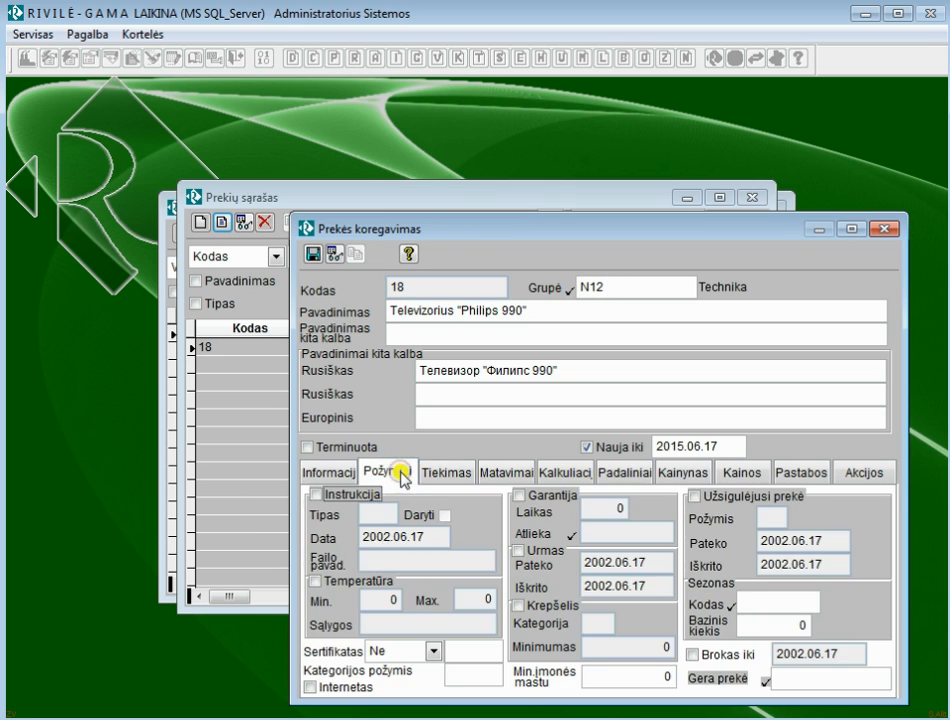
pyautogui.click(310, 688)
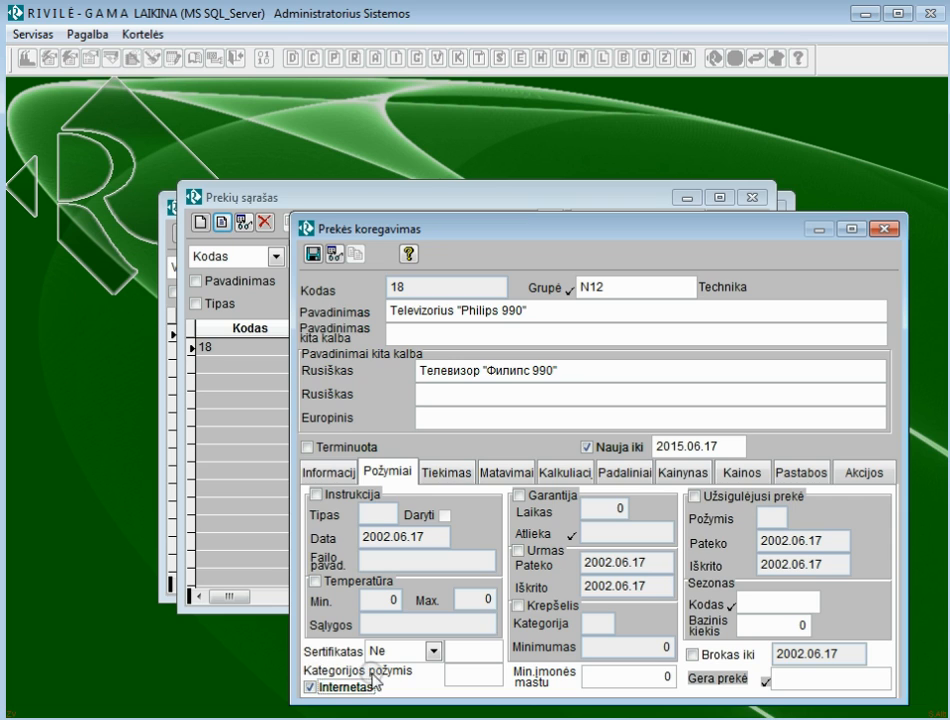
pyautogui.click(757, 470)
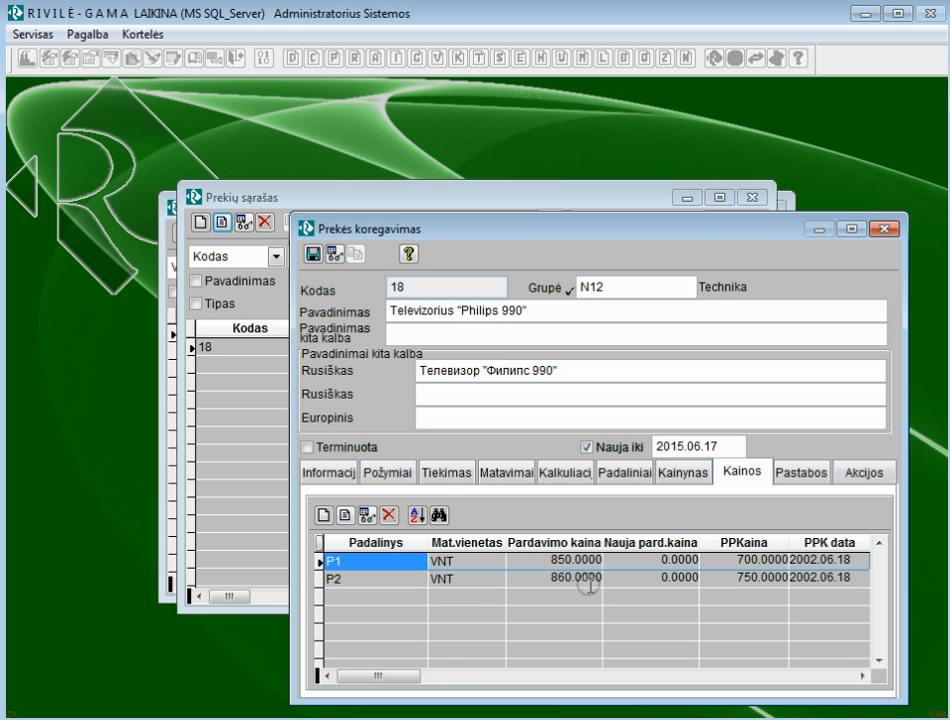
pyautogui.click(313, 254)
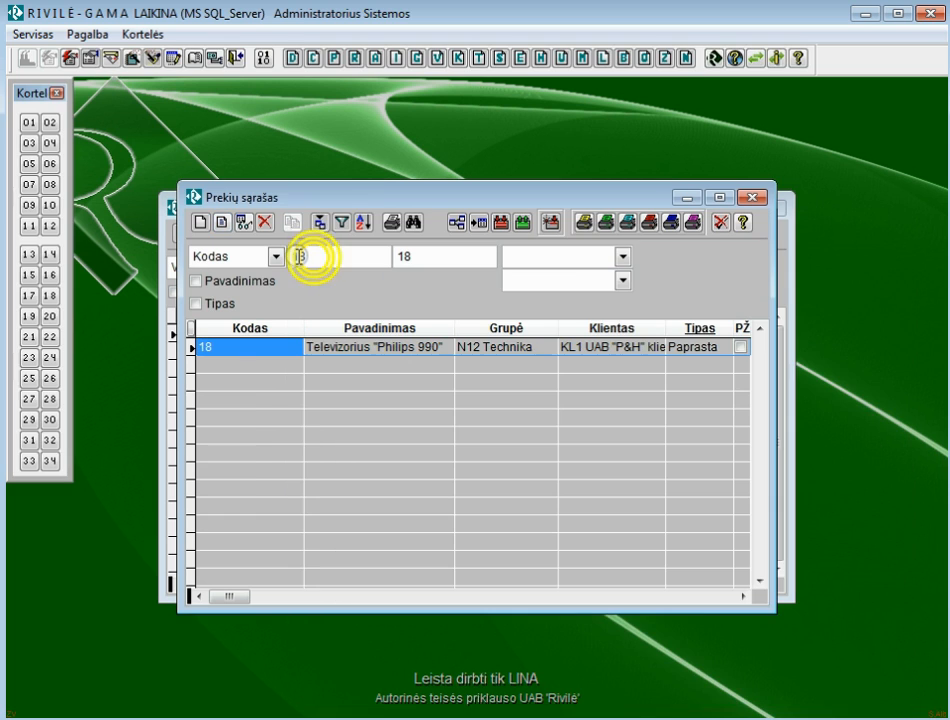
# Step: View the current stock balances of product 18 by department and close the balances list
pyautogui.click(480, 227)
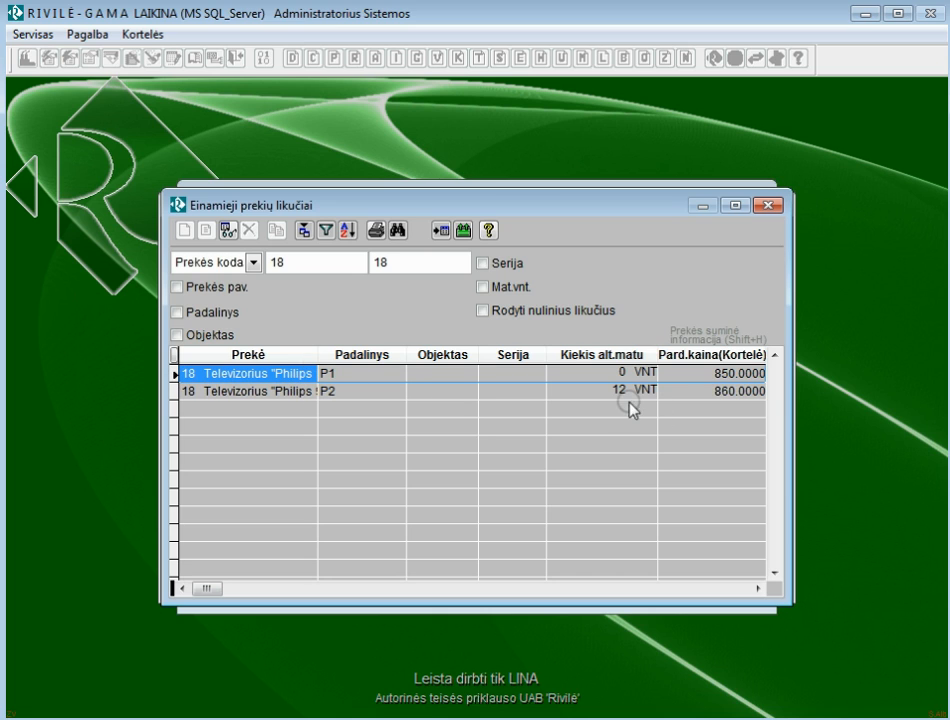
pyautogui.click(776, 214)
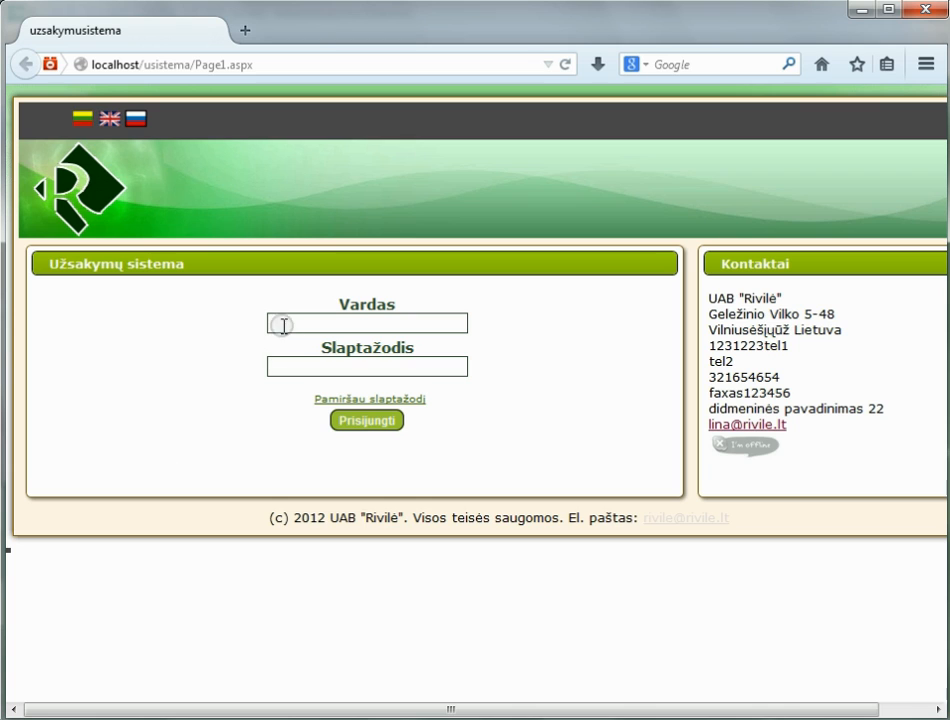
# Step: Switch to the web ordering system in the browser and log in as webvart with the account password
pyautogui.moveTo(467, 719)
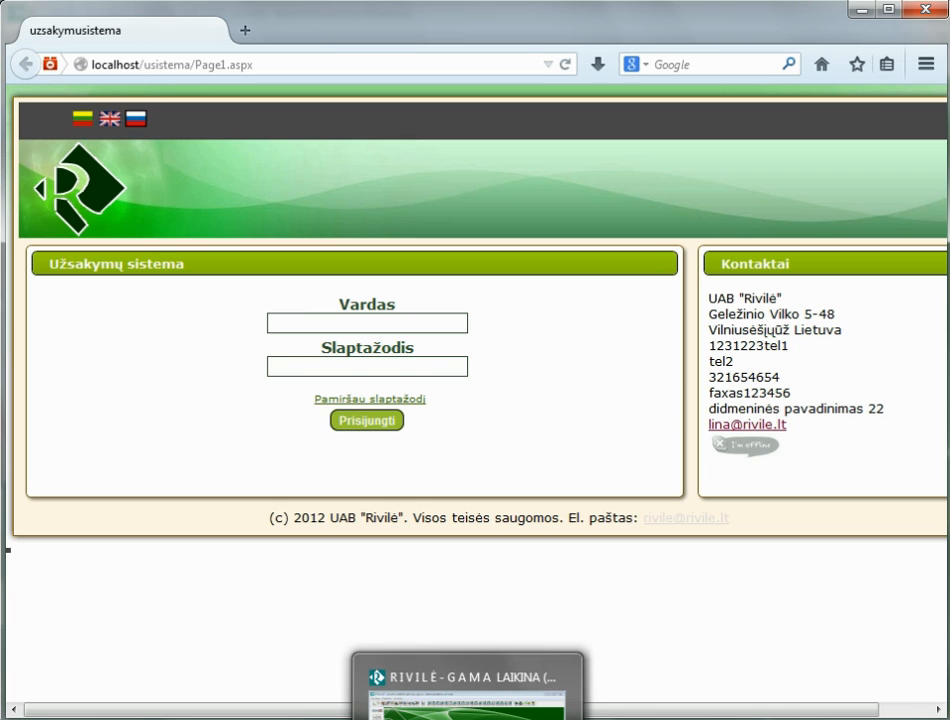
pyautogui.click(271, 318)
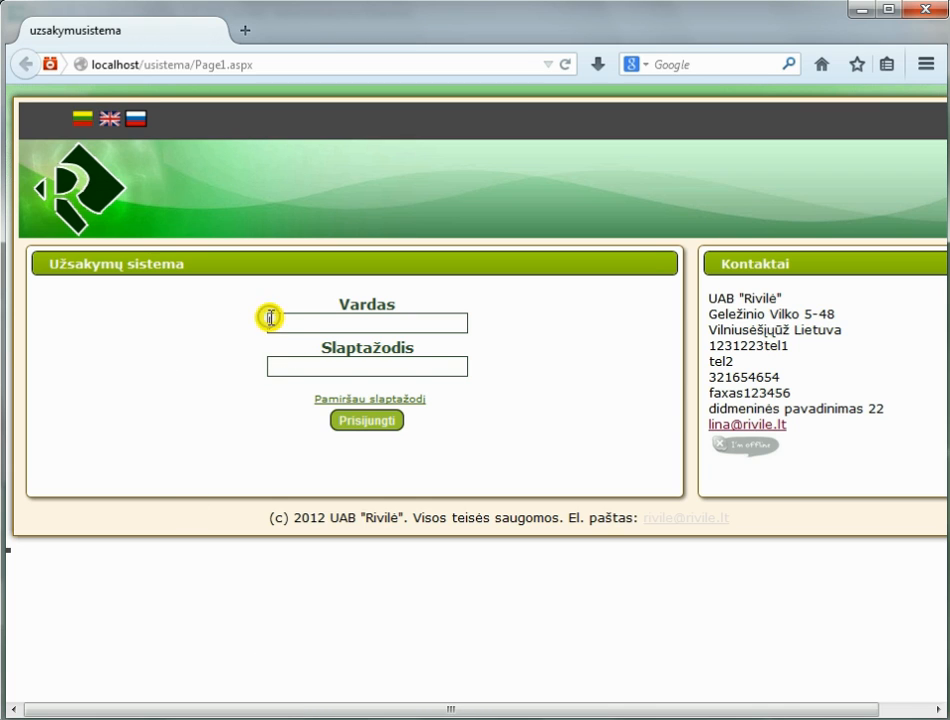
pyautogui.write('webvart')
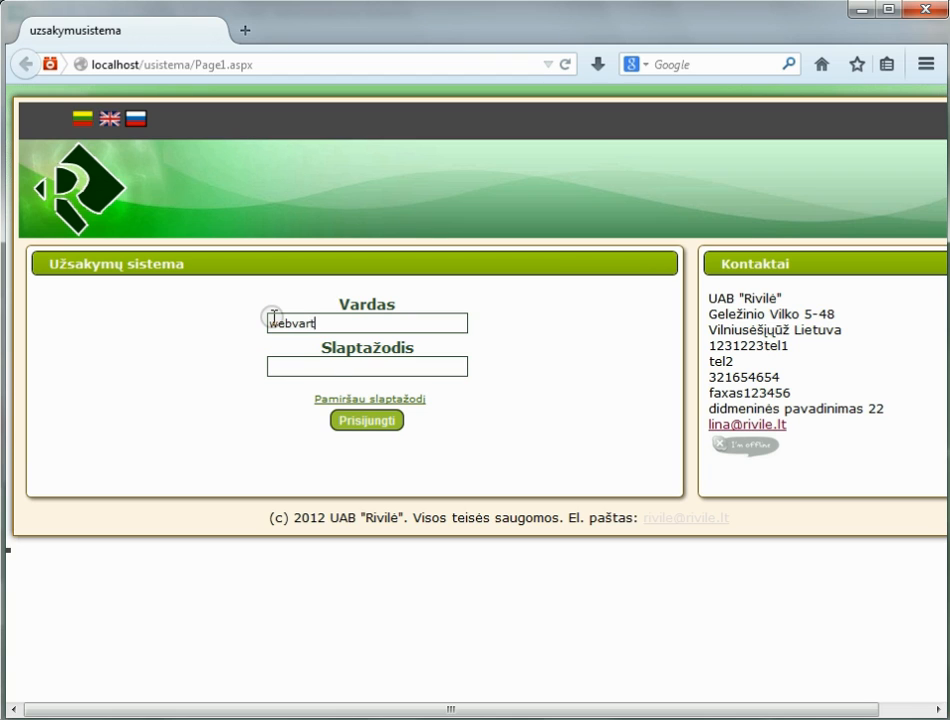
pyautogui.click(327, 367)
pyautogui.write('•••')
pyautogui.click(373, 428)
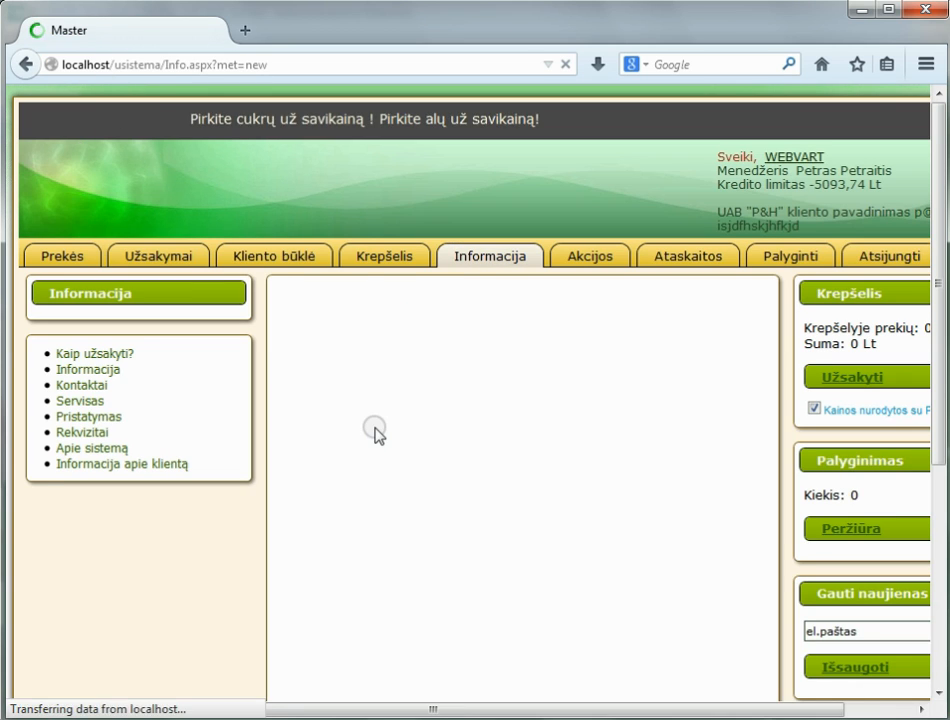
# Step: Search the Prekės catalogue for product code 18 to check its stock and price, and log out of the ordering system
pyautogui.click(75, 261)
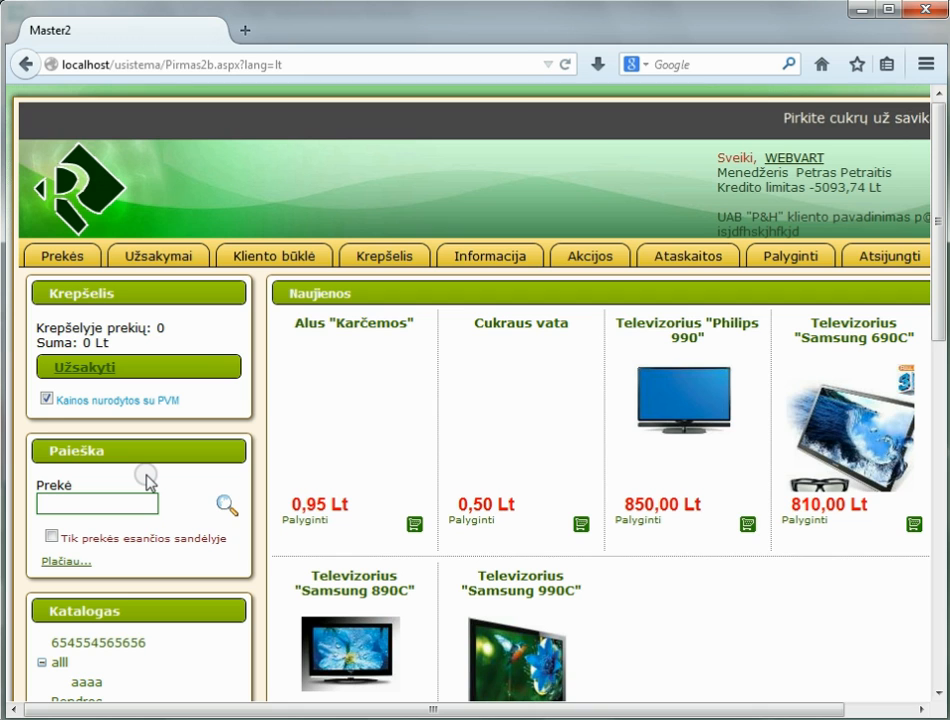
pyautogui.write('18')
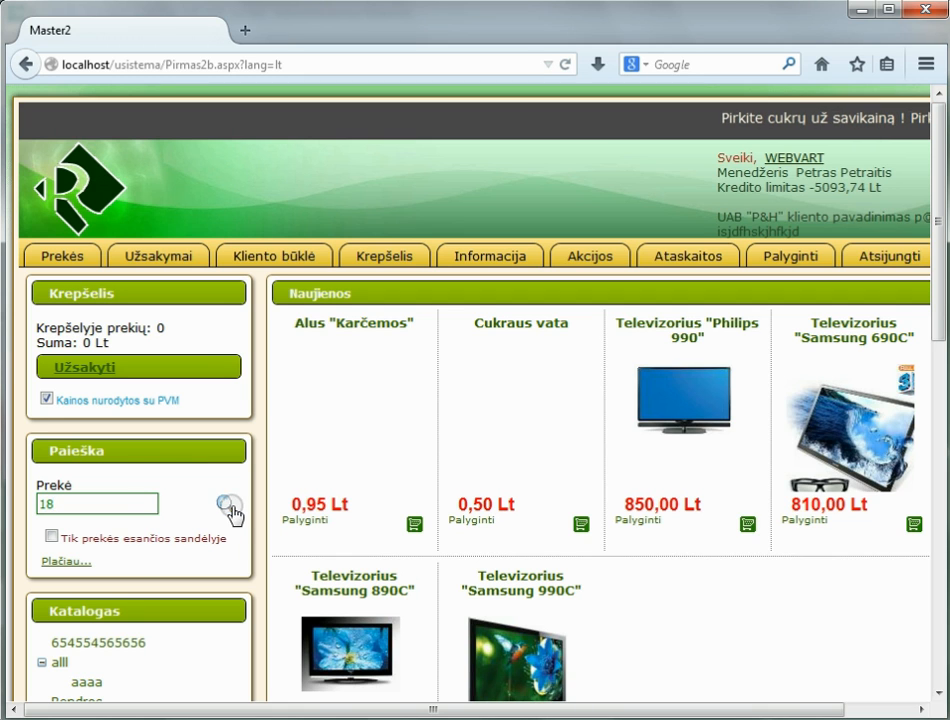
pyautogui.click(226, 507)
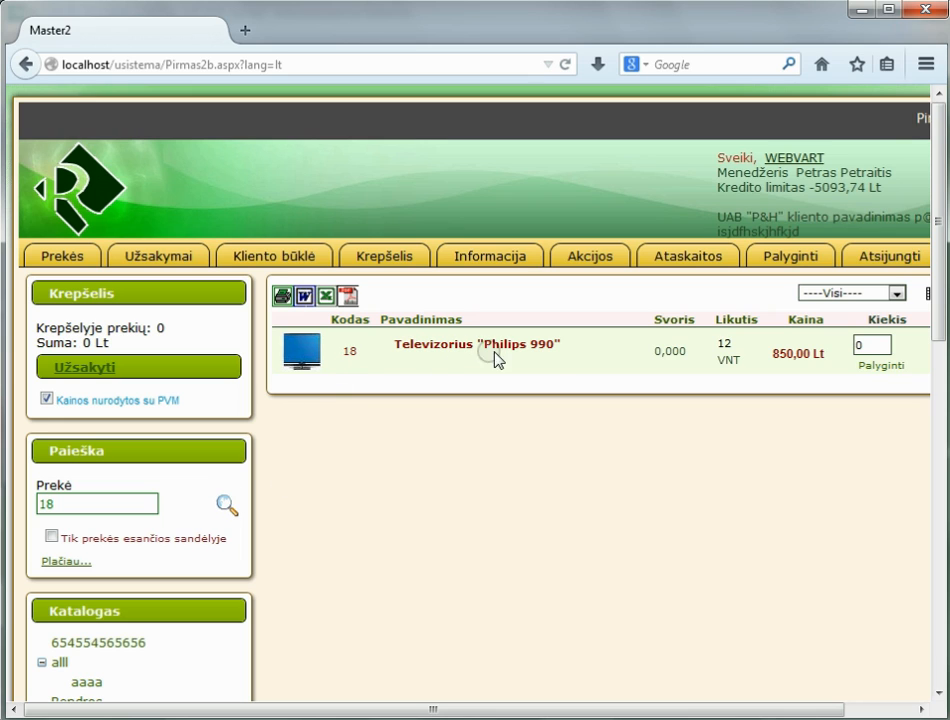
pyautogui.click(878, 264)
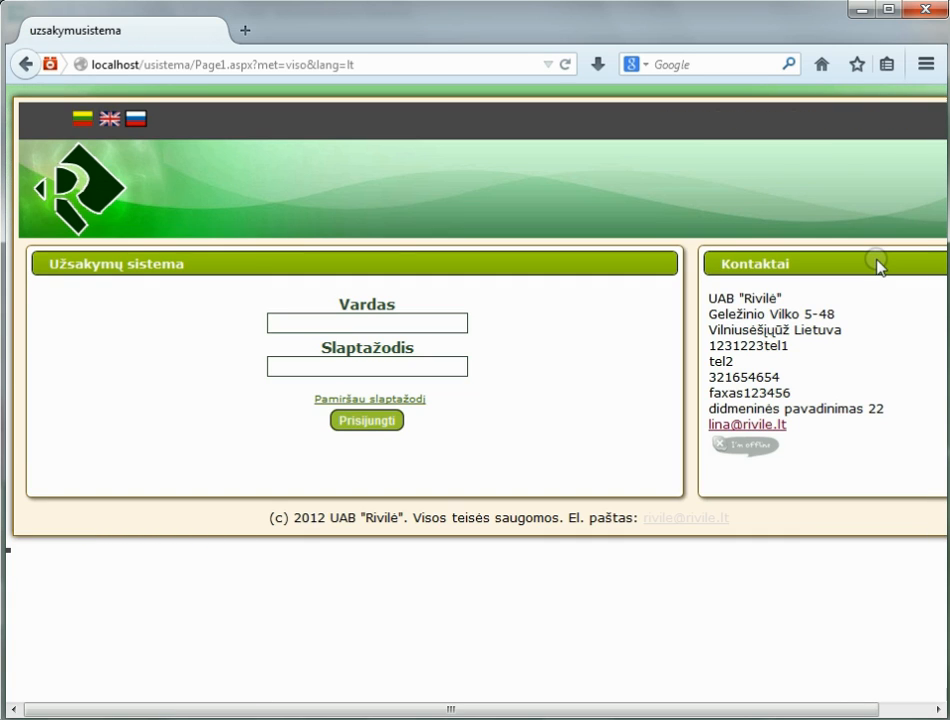